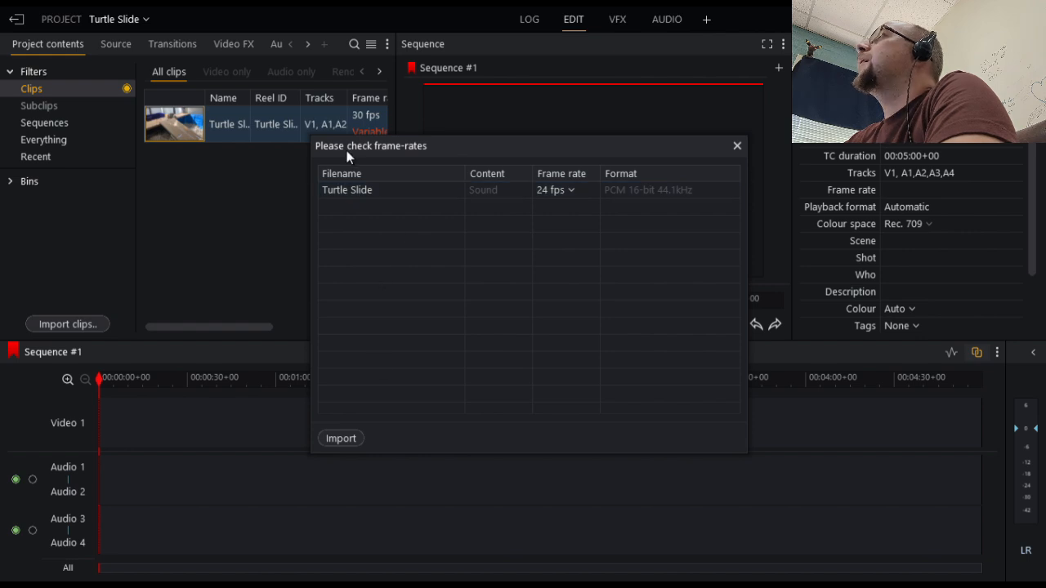
Import the Turtle Slide sound at 24 fps, then place the video clip on Video 1 with Audio 1–2 and the separate sound on Audio 3–4
{"action": "left_click", "coordinate": [353, 440]}
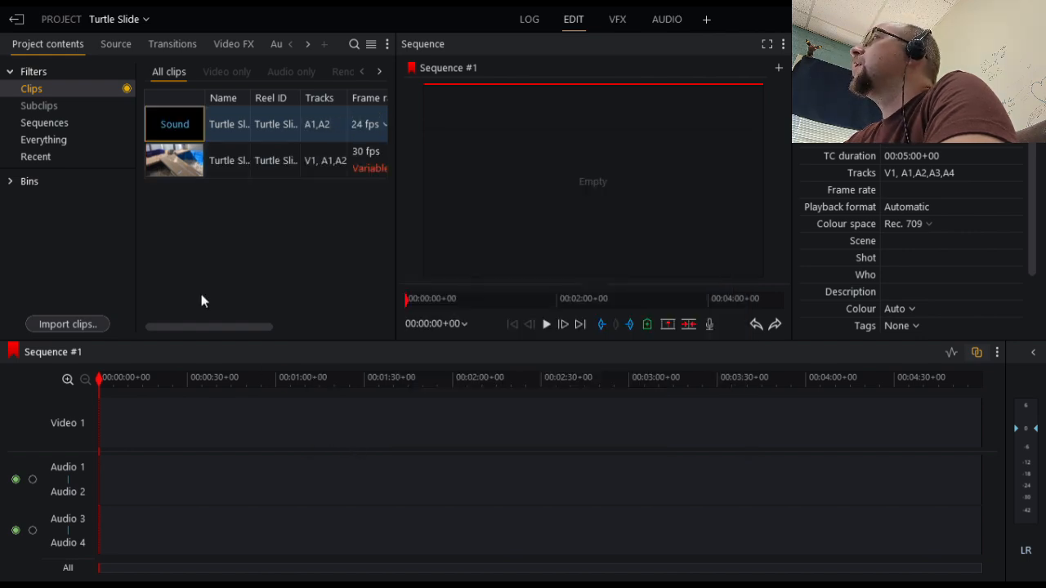
{"action": "left_click_drag", "start_coordinate": [176, 166], "coordinate": [105, 444]}
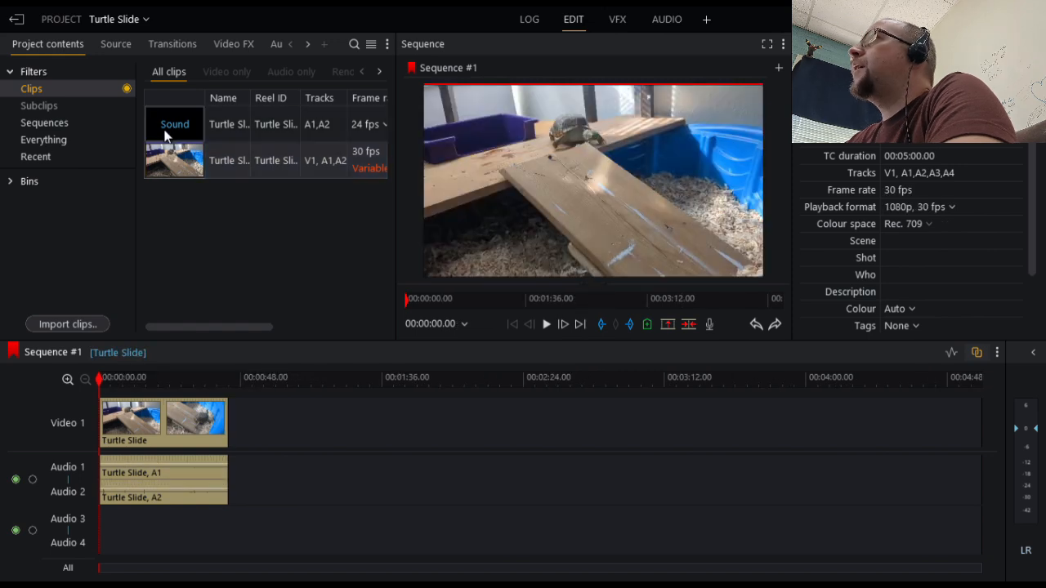
{"action": "left_click_drag", "start_coordinate": [174, 124], "coordinate": [135, 522]}
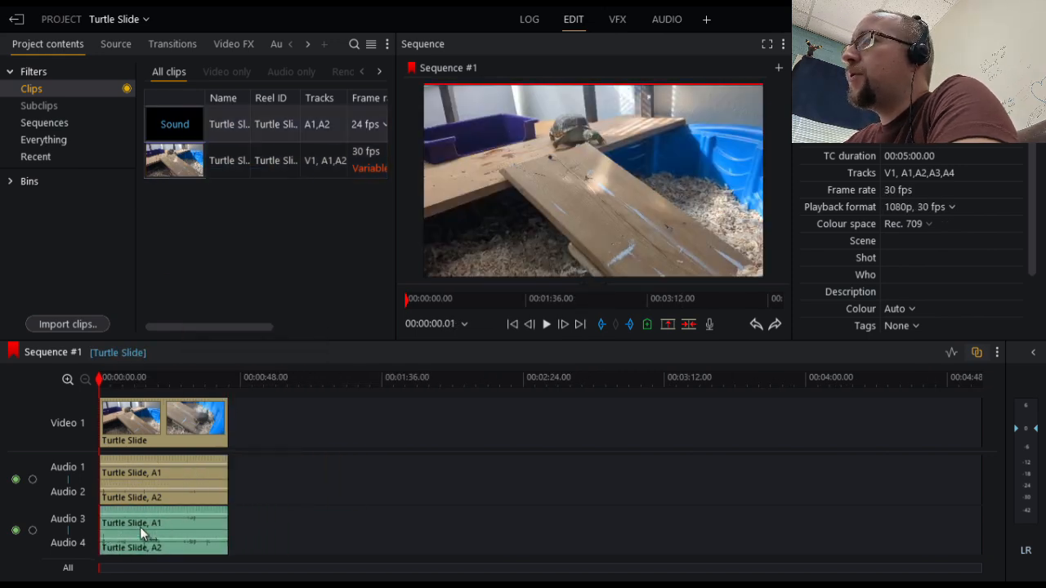
Split the video and all audio tracks at 00:00:34.06
{"action": "scroll", "coordinate": [197, 523], "scroll_direction": "up", "scroll_amount": 4}
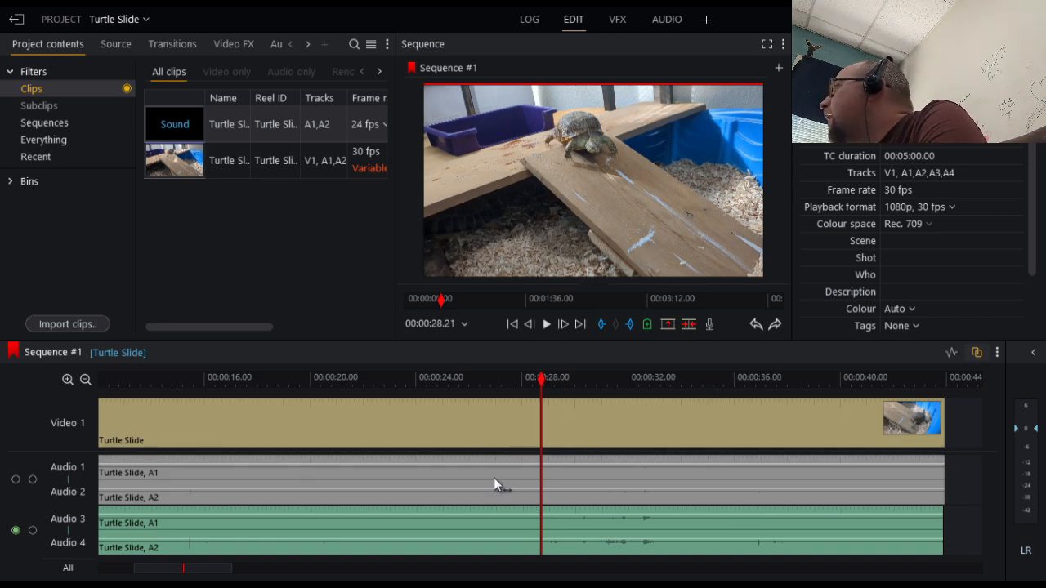
{"action": "scroll", "coordinate": [519, 491], "scroll_direction": "down", "scroll_amount": 2}
{"action": "scroll", "coordinate": [402, 494], "scroll_direction": "up", "scroll_amount": 2}
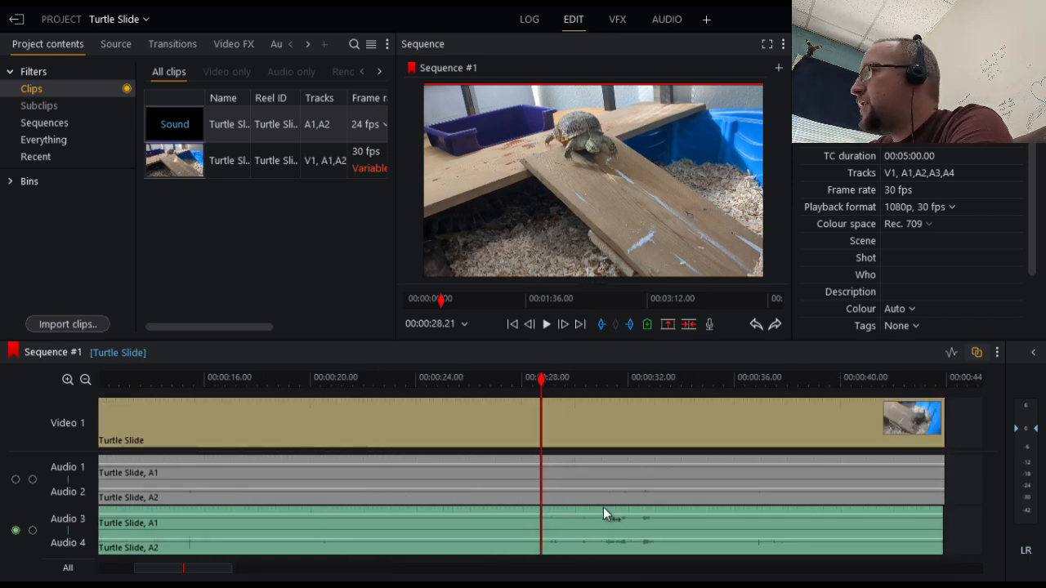
{"action": "left_click", "coordinate": [685, 382]}
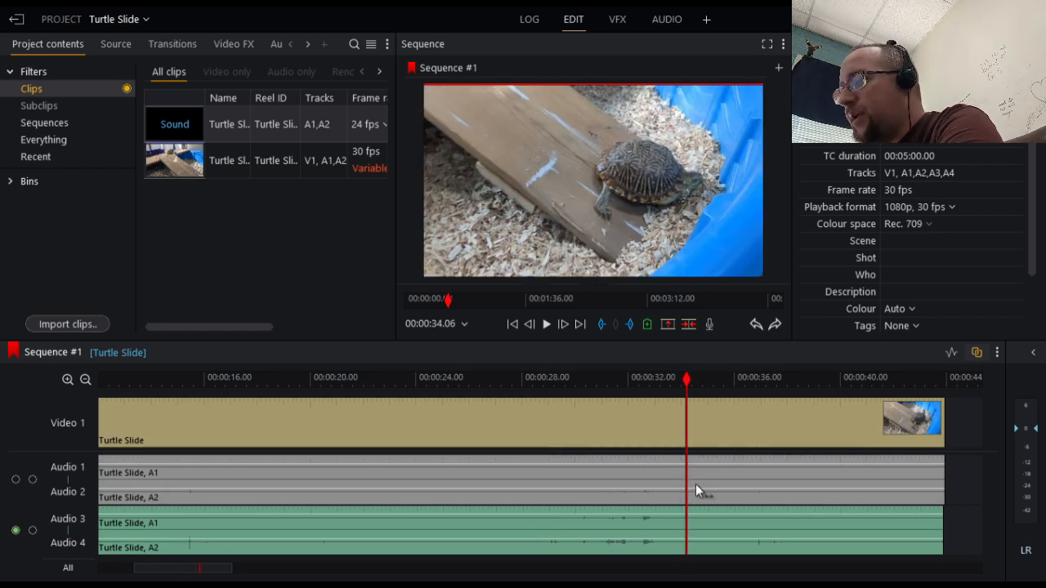
{"action": "key", "text": "c"}
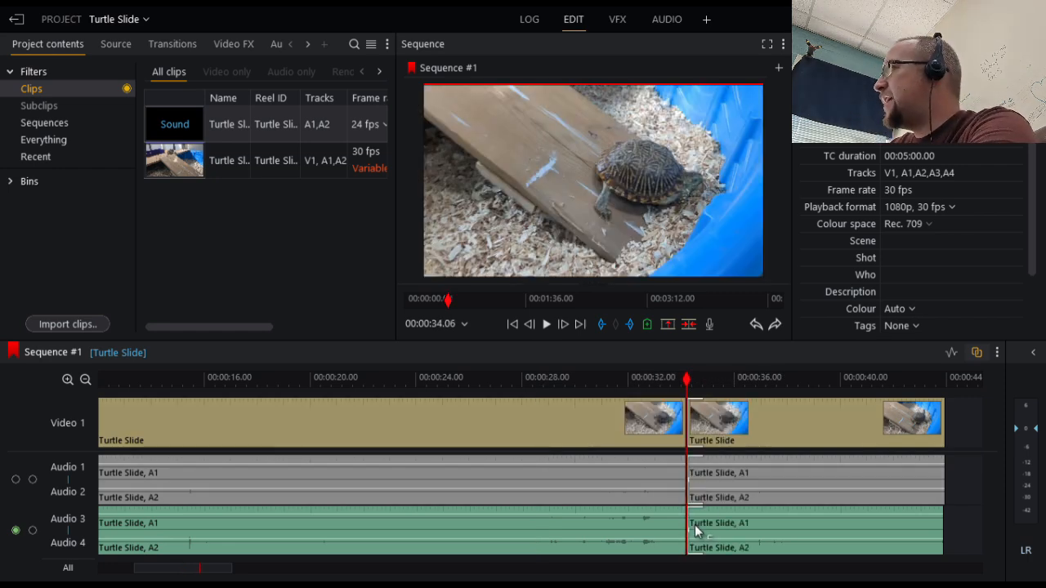
Nudge the separate sound on Audio 3 and Audio 4 slightly later to align it with the video clip
{"action": "scroll", "coordinate": [723, 531], "scroll_direction": "up", "scroll_amount": 3}
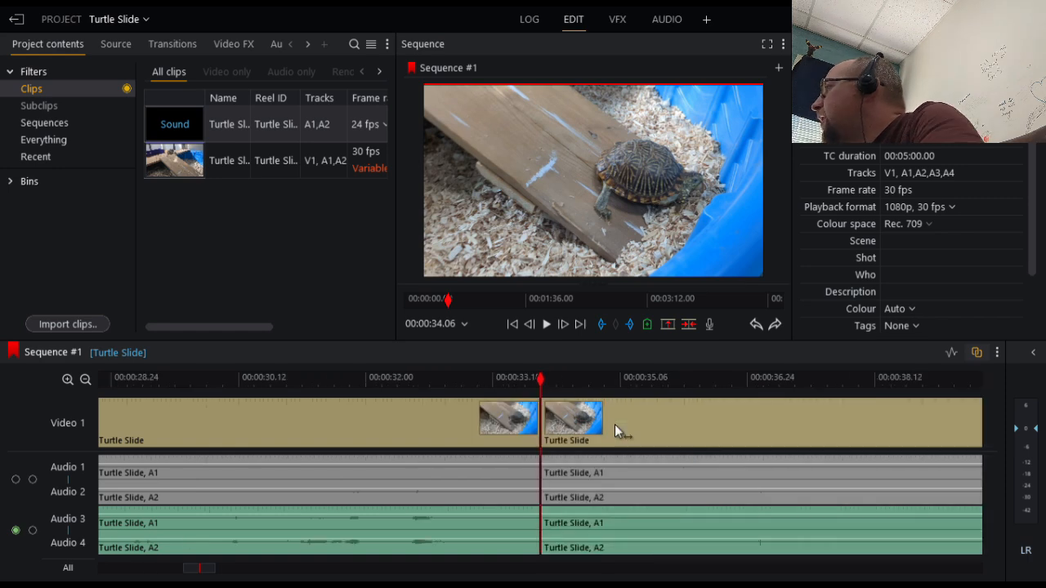
{"action": "left_click", "coordinate": [504, 378]}
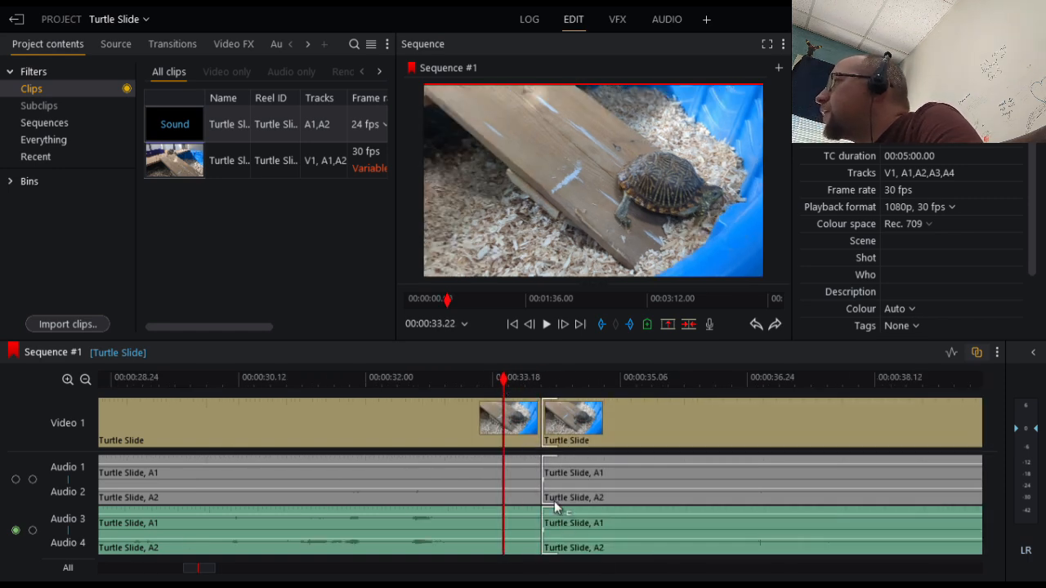
{"action": "scroll", "coordinate": [573, 528], "scroll_direction": "up", "scroll_amount": 3}
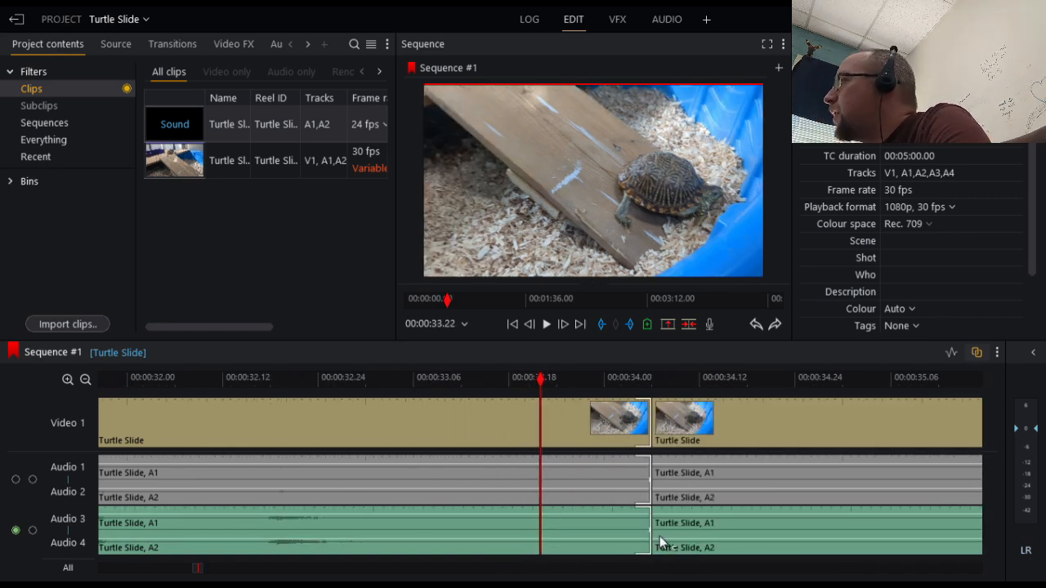
{"action": "left_click_drag", "start_coordinate": [680, 531], "coordinate": [693, 531]}
{"action": "scroll", "coordinate": [650, 500], "scroll_direction": "down", "scroll_amount": 3}
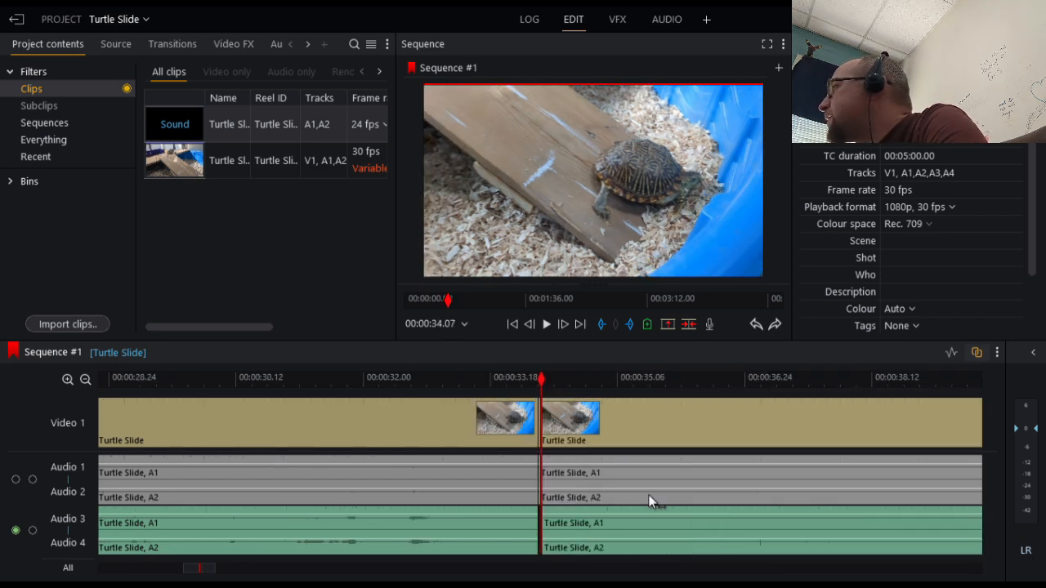
{"action": "scroll", "coordinate": [577, 501], "scroll_direction": "down", "scroll_amount": 5}
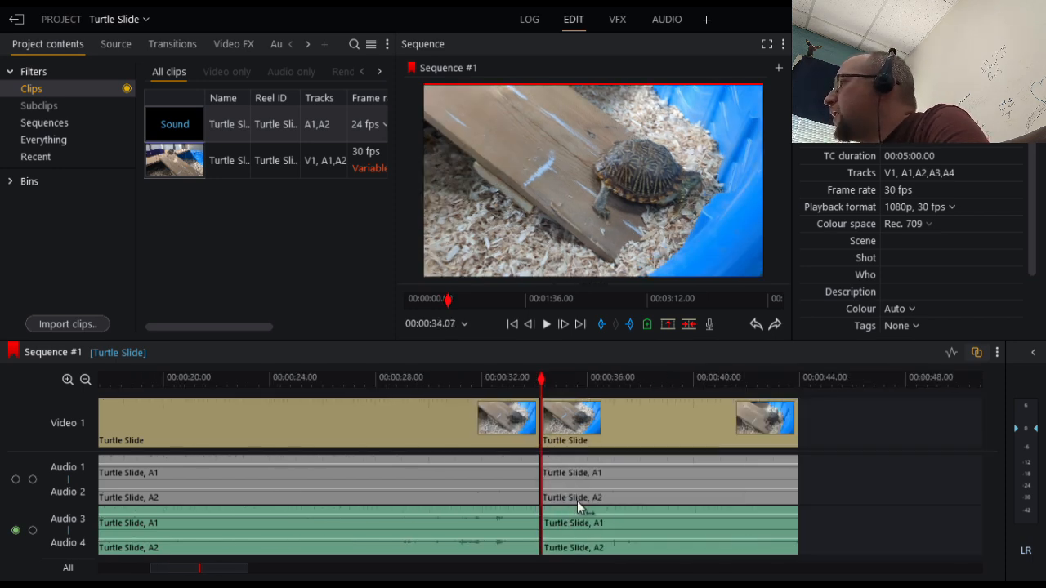
Play the sequence from its beginning and split all tracks at 00:00:04.07, before the slow part starts
{"action": "left_click_drag", "start_coordinate": [135, 382], "coordinate": [99, 383]}
{"action": "key", "text": "space"}
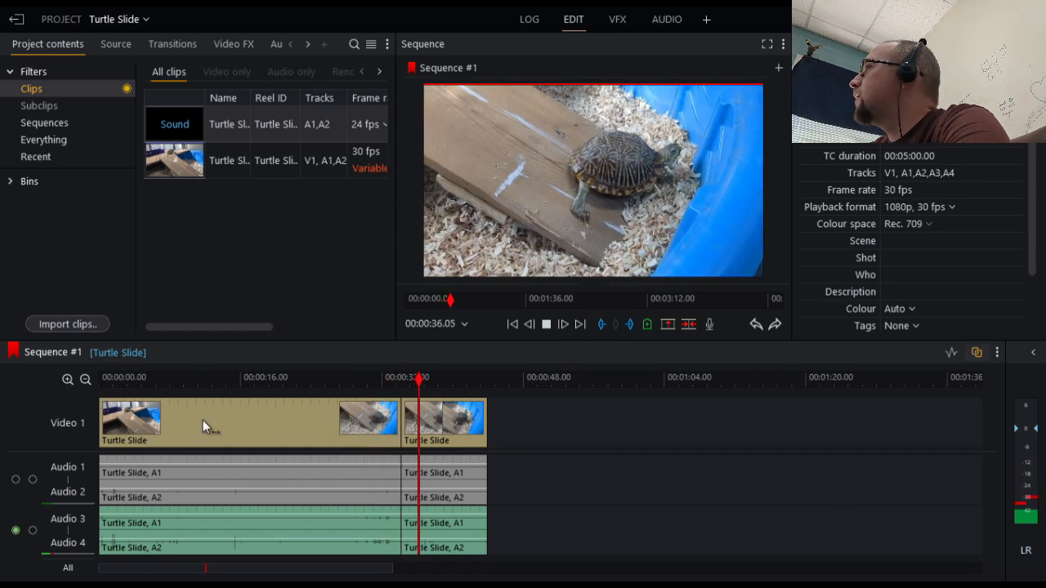
{"action": "left_click", "coordinate": [124, 380]}
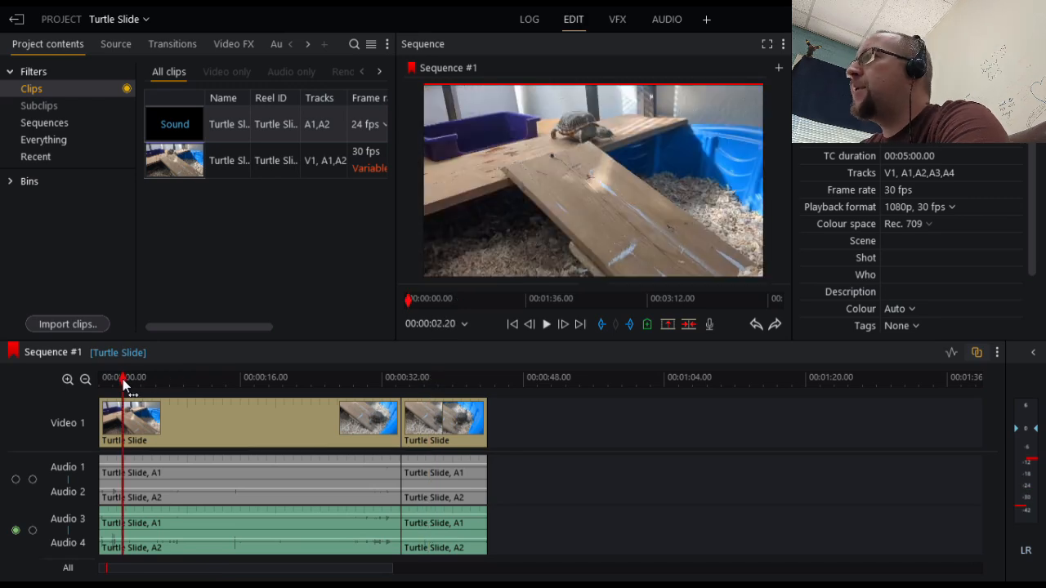
{"action": "left_click", "coordinate": [102, 378]}
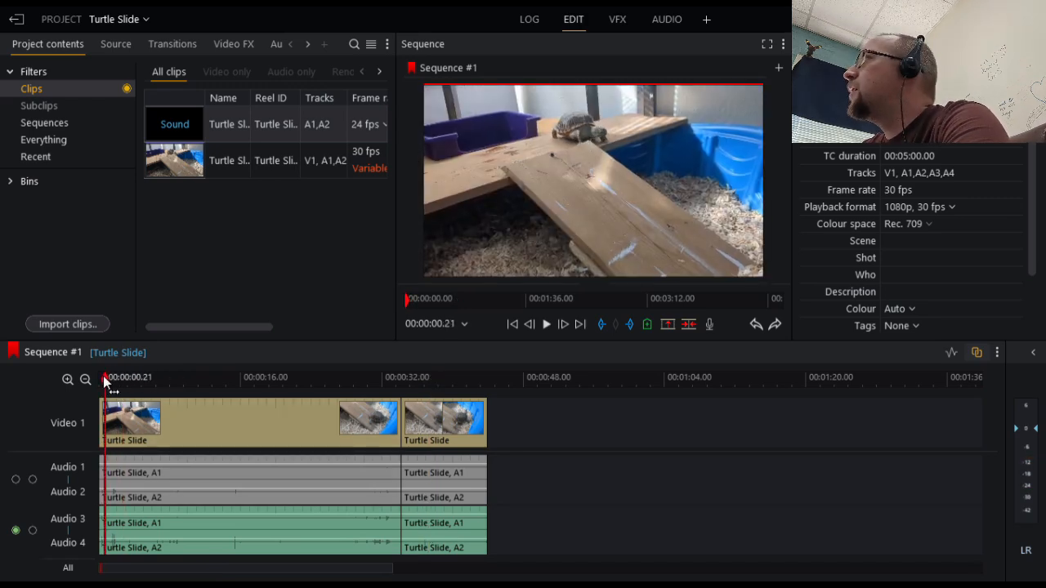
{"action": "key", "text": "space"}
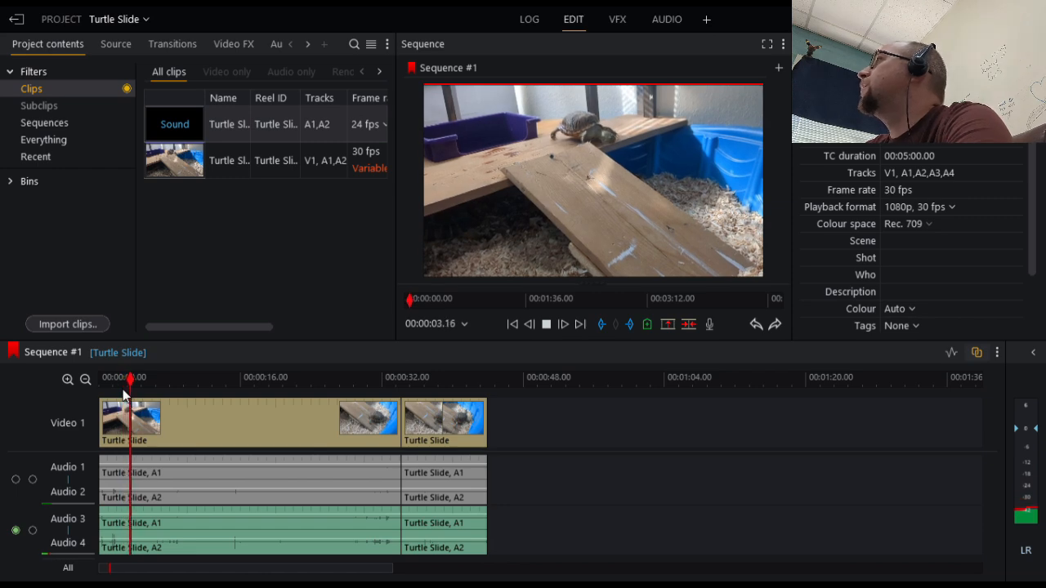
{"action": "key", "text": "space"}
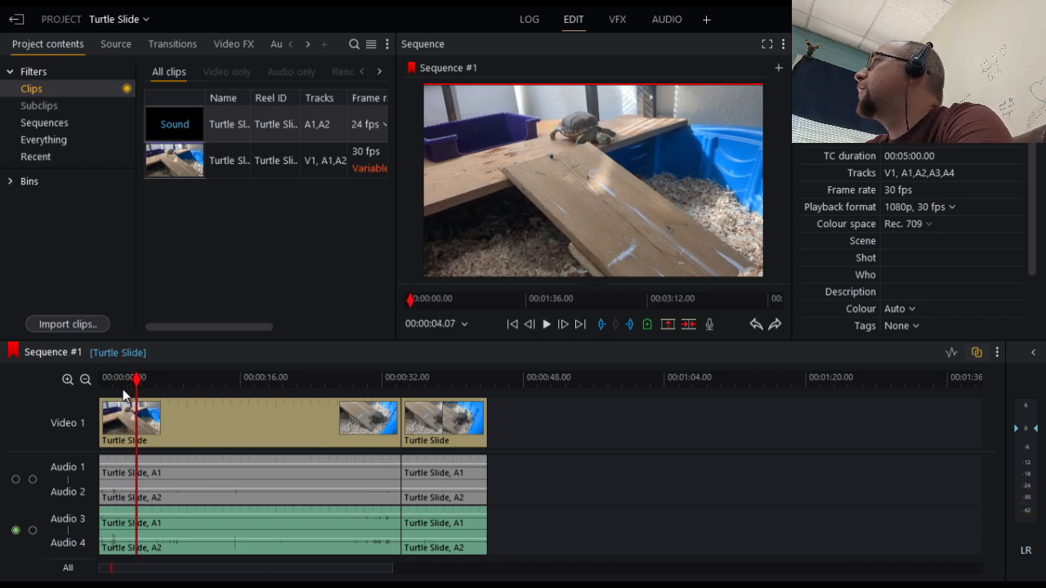
{"action": "key", "text": "c"}
Find the end of the slow part and split all tracks at 00:00:27.20
{"action": "left_click", "coordinate": [334, 380]}
{"action": "mouse_move", "coordinate": [334, 382]}
{"action": "left_mouse_down"}
{"action": "mouse_move", "coordinate": [275, 381]}
{"action": "mouse_move", "coordinate": [355, 380]}
{"action": "mouse_move", "coordinate": [333, 380]}
{"action": "left_mouse_up"}
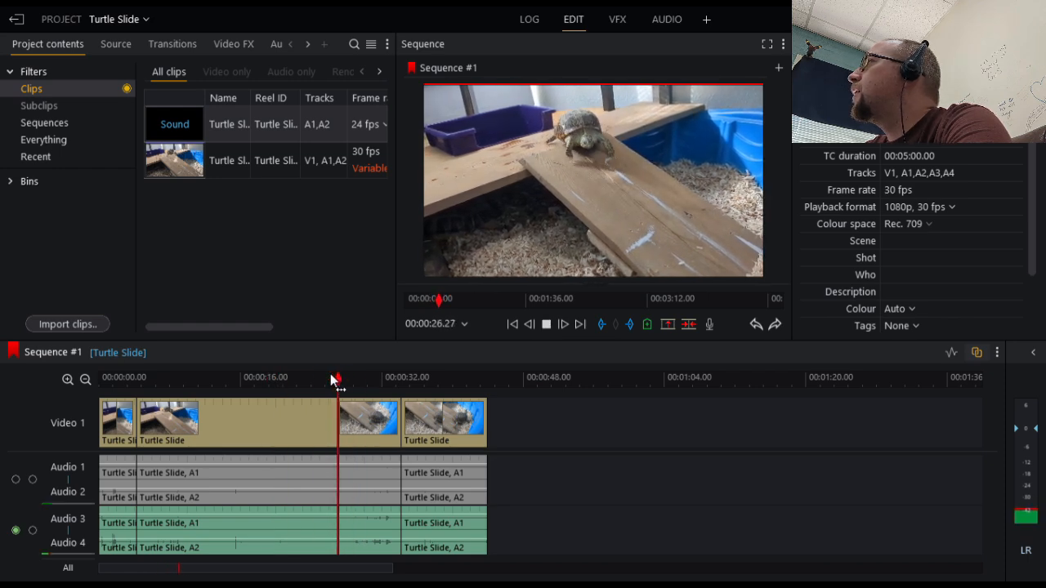
{"action": "key", "text": "space"}
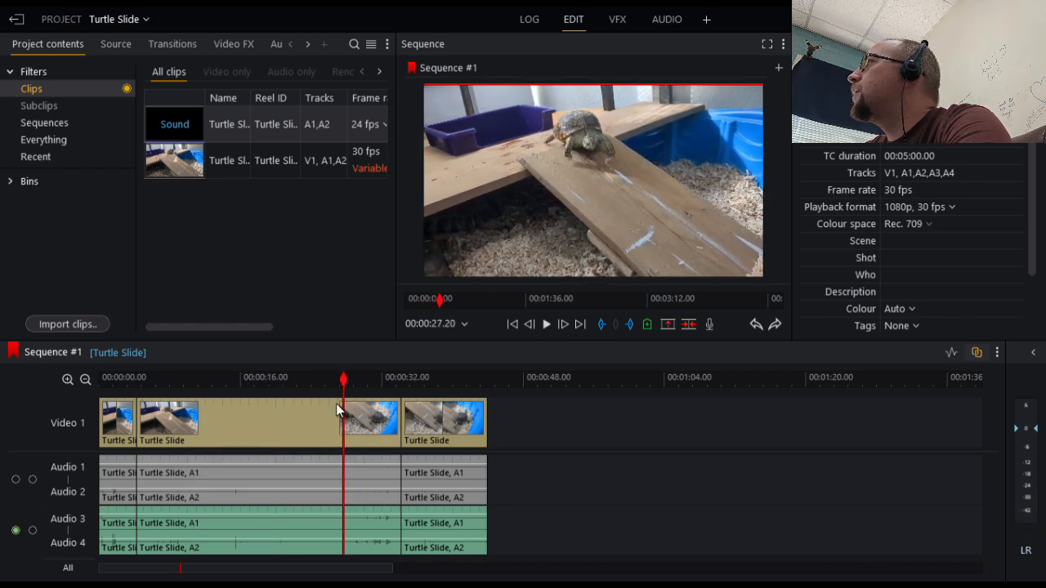
{"action": "key", "text": "c"}
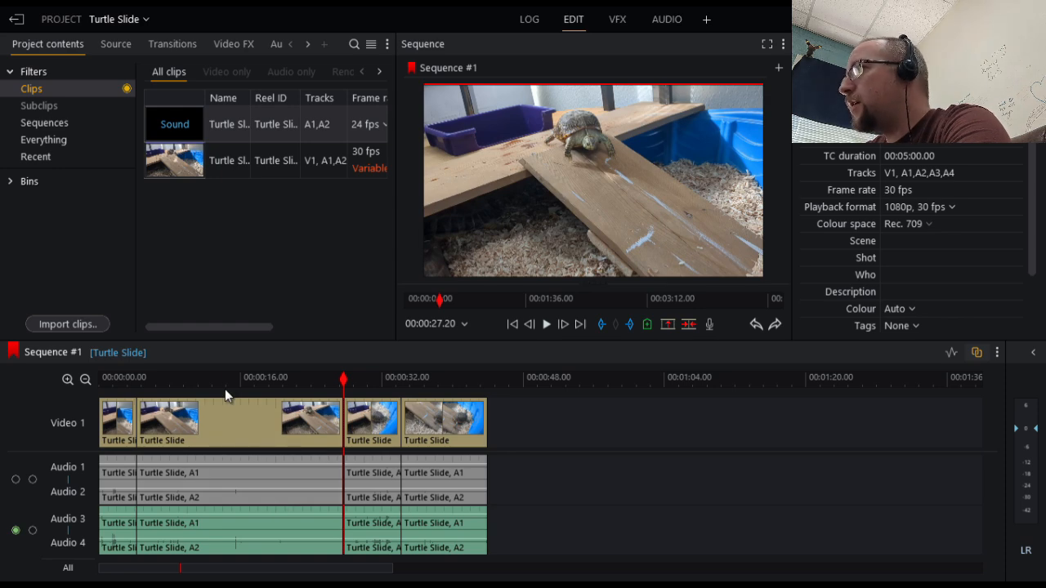
Set the speed of the long middle video segment between the first two cuts to 1000%
{"action": "right_click", "coordinate": [249, 572]}
{"action": "left_click", "coordinate": [643, 455]}
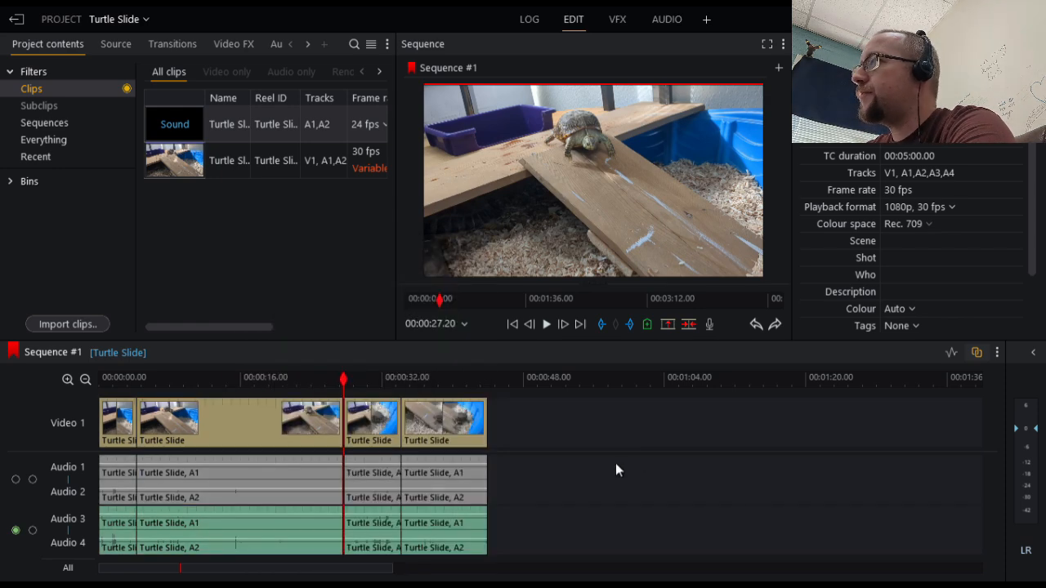
{"action": "right_click", "coordinate": [255, 433]}
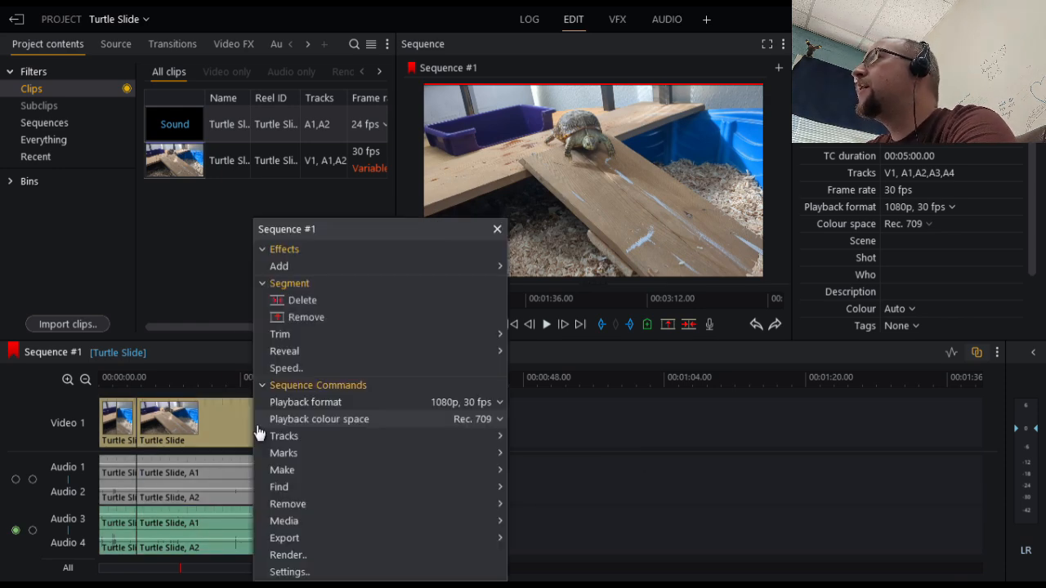
{"action": "left_click", "coordinate": [307, 366]}
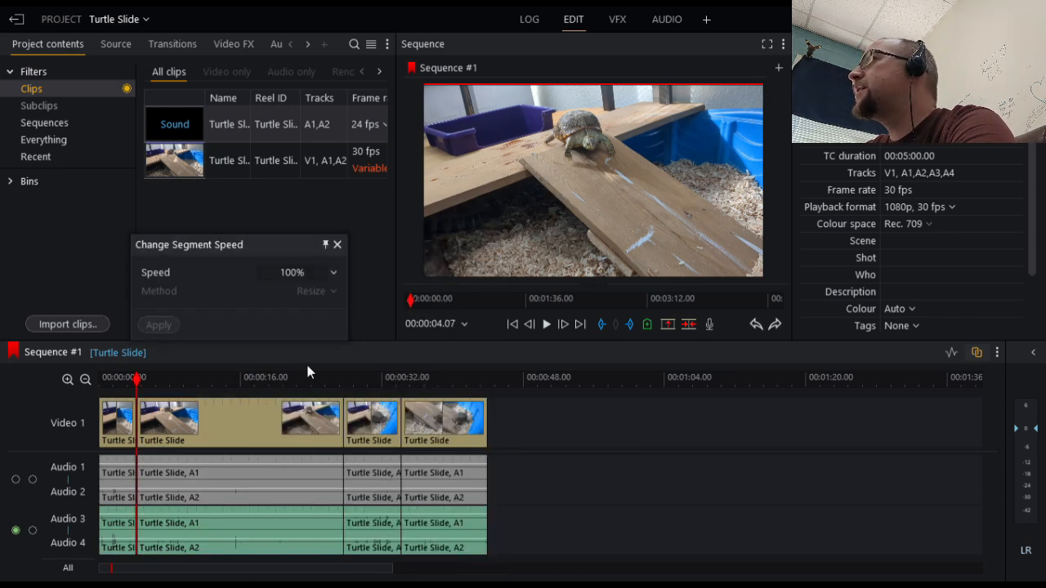
{"action": "left_click", "coordinate": [295, 276]}
{"action": "left_click", "coordinate": [292, 275]}
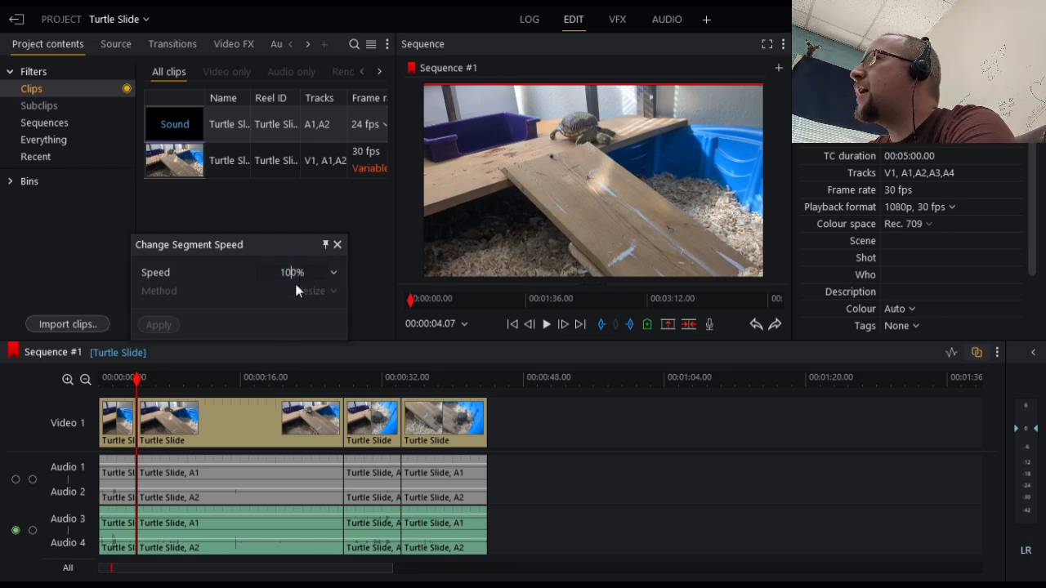
{"action": "type", "text": "0"}
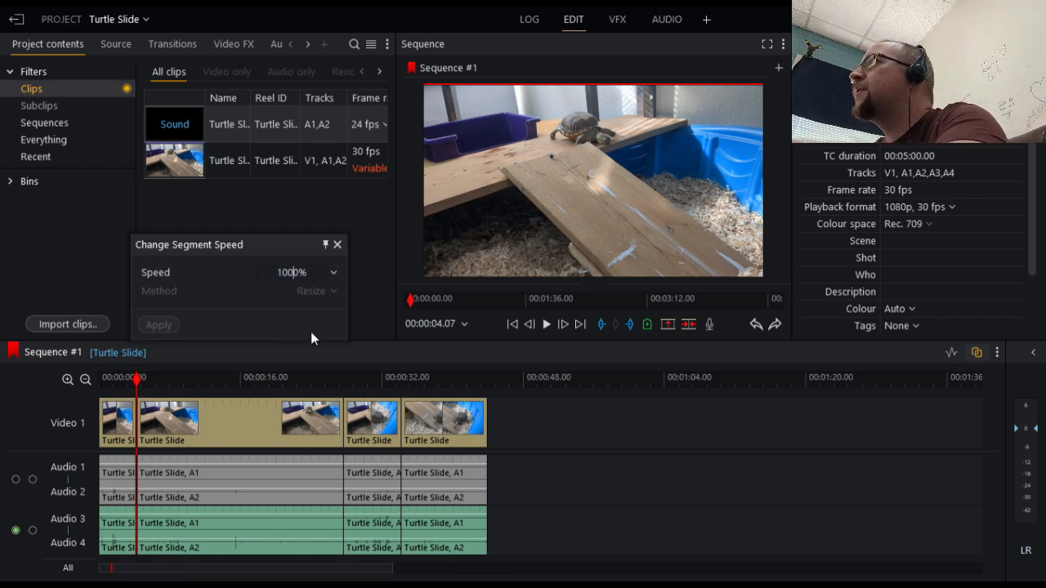
{"action": "left_click", "coordinate": [254, 322]}
{"action": "left_click", "coordinate": [158, 324]}
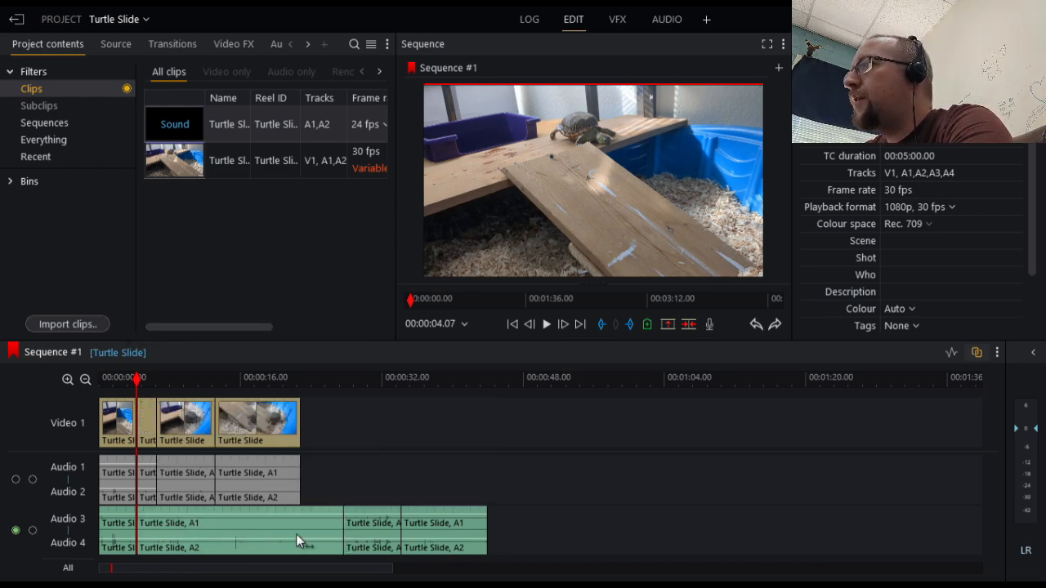
Set the speed of the matching middle segment on Audio 3 and Audio 4 to 1000%
{"action": "left_click", "coordinate": [242, 525]}
{"action": "left_click", "coordinate": [368, 460]}
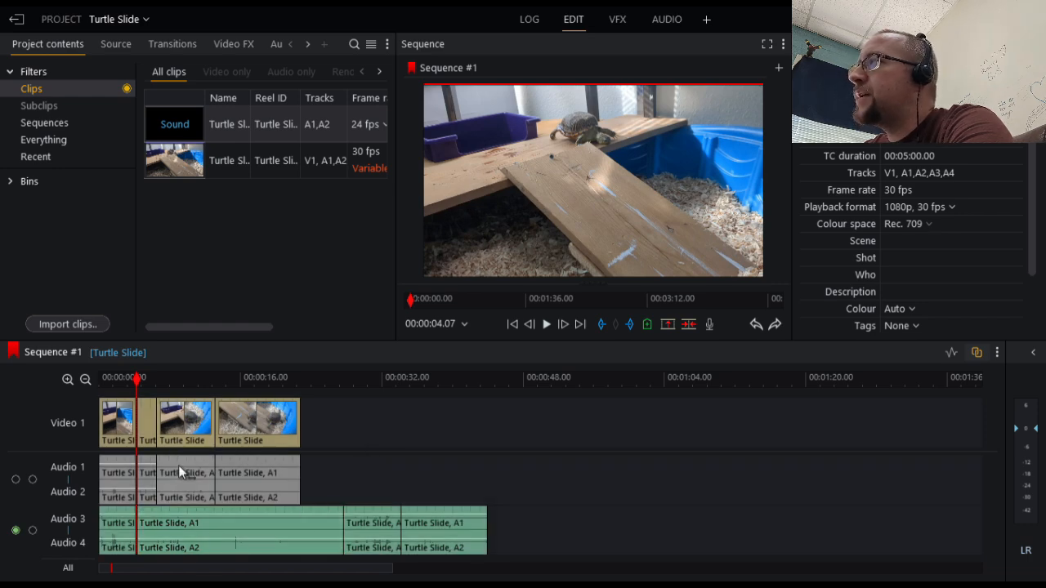
{"action": "left_click", "coordinate": [183, 542]}
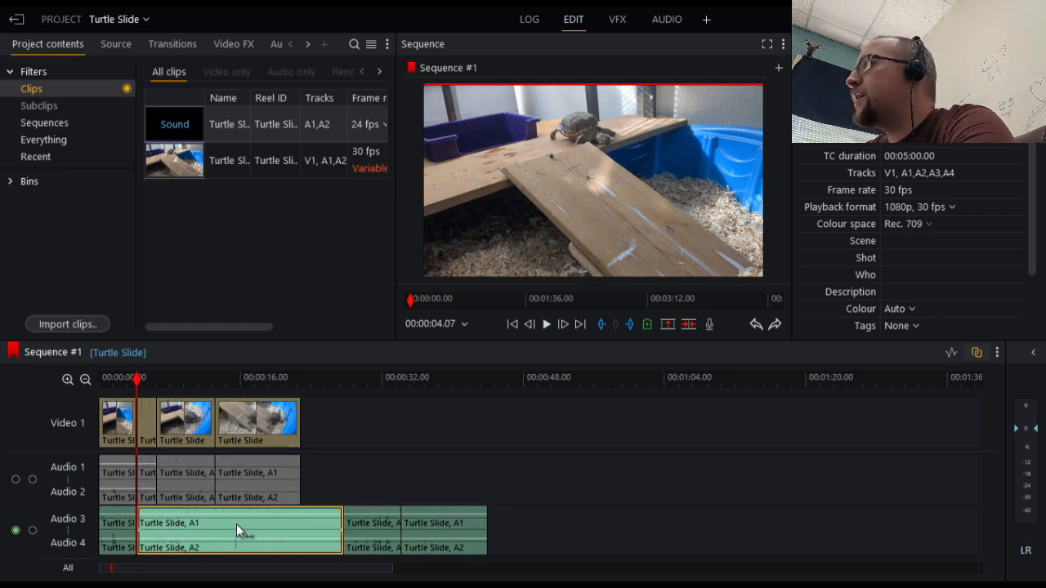
{"action": "left_click", "coordinate": [315, 495]}
{"action": "right_click", "coordinate": [264, 546]}
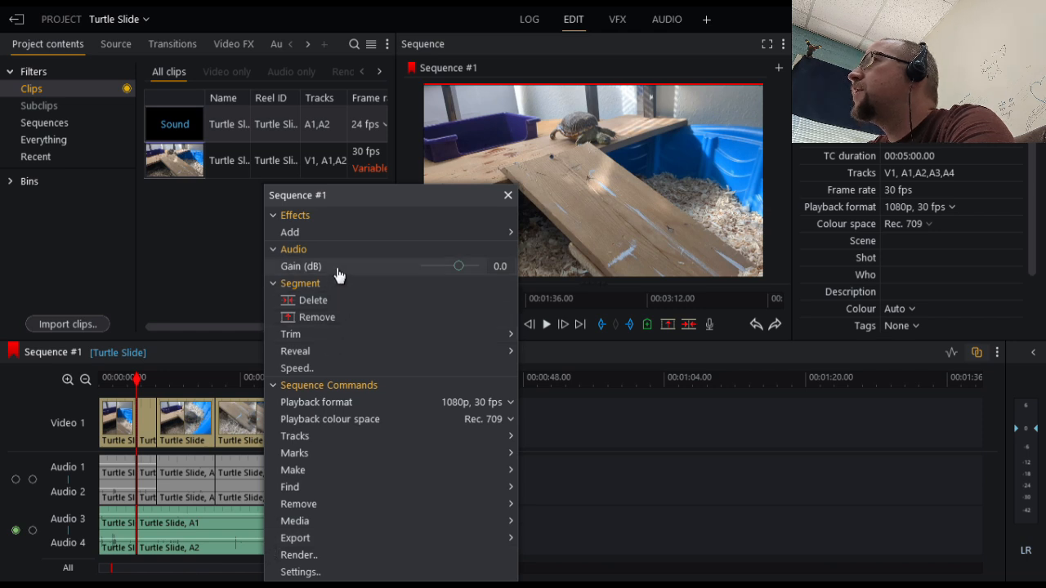
{"action": "left_click", "coordinate": [343, 368]}
{"action": "left_click", "coordinate": [292, 273]}
{"action": "left_click", "coordinate": [290, 272]}
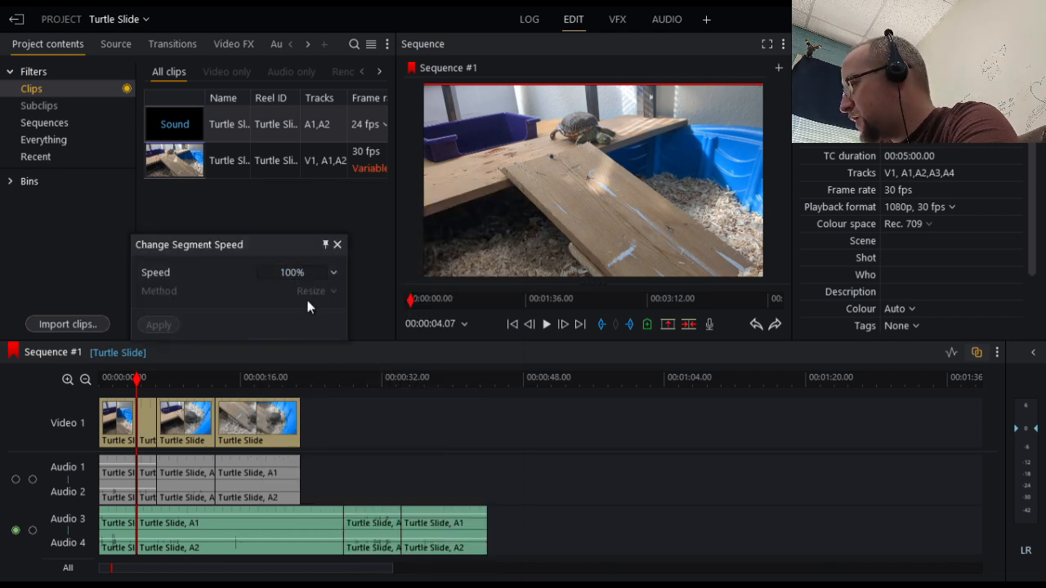
{"action": "type", "text": "0"}
{"action": "left_click", "coordinate": [177, 326]}
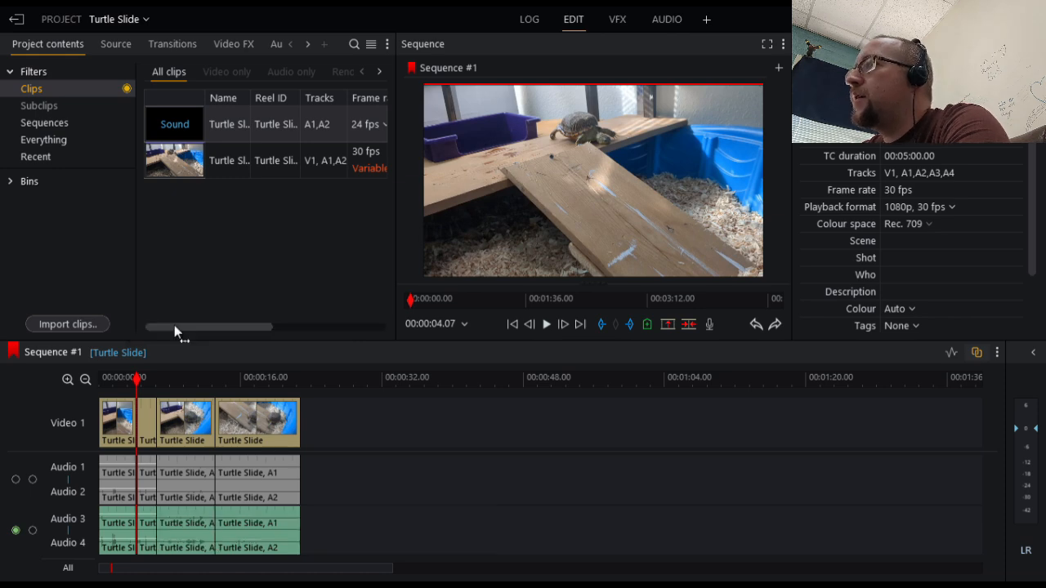
Play the sequence from the start to review the sped-up section, then examine the opening audio up close
{"action": "left_click_drag", "start_coordinate": [136, 386], "coordinate": [101, 382]}
{"action": "key", "text": "space"}
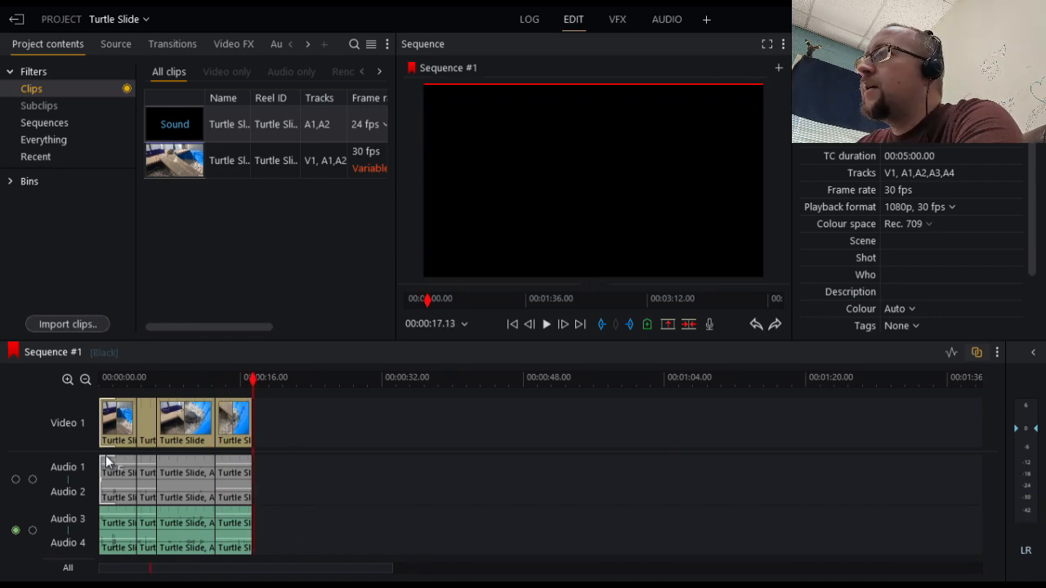
{"action": "scroll", "coordinate": [149, 478], "scroll_direction": "up", "scroll_amount": 5}
{"action": "scroll", "coordinate": [149, 478], "scroll_direction": "down", "scroll_amount": 3}
{"action": "left_click_drag", "start_coordinate": [155, 565], "coordinate": [108, 571]}
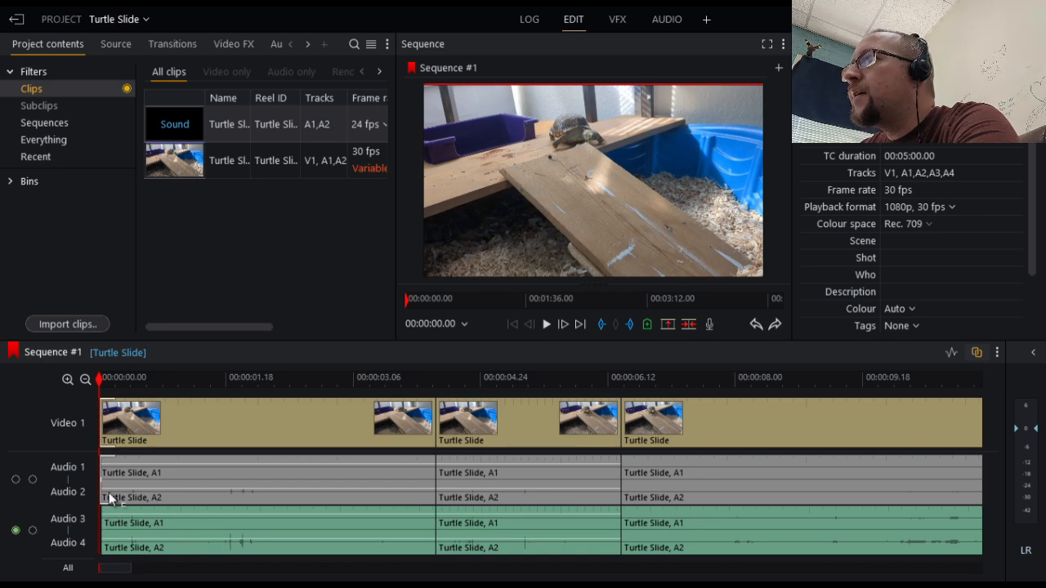
In the audio workspace, add a fade-in of about half a second at the start of Audio 3 and 4 and preview it
{"action": "left_click", "coordinate": [666, 24]}
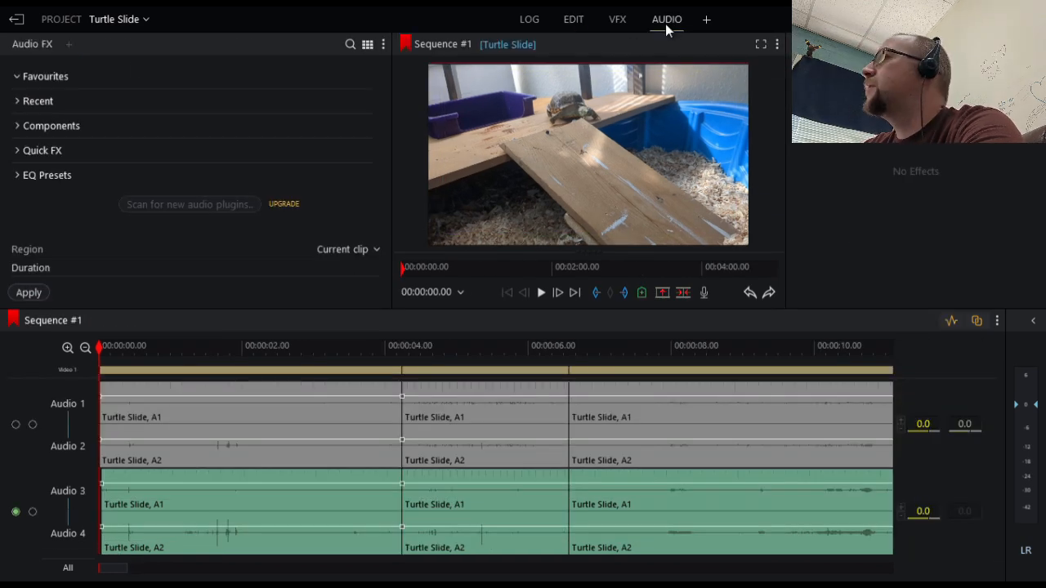
{"action": "left_click_drag", "start_coordinate": [109, 480], "coordinate": [140, 477]}
{"action": "key", "text": "space"}
{"action": "key", "text": "space"}
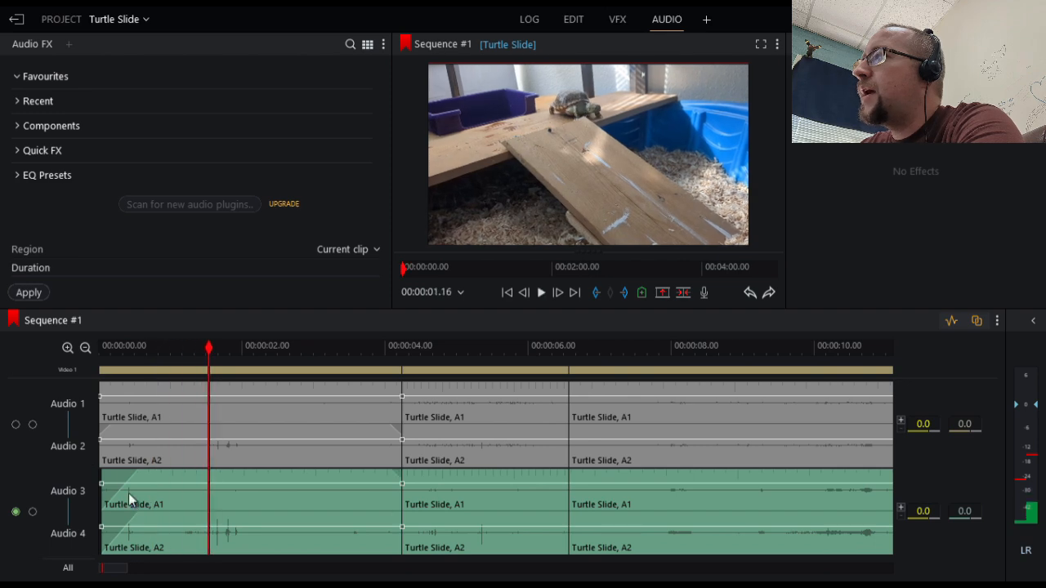
Add a fade-out of about 0.15 seconds at the end of Audio 3 and Audio 4 and preview it
{"action": "scroll", "coordinate": [374, 474], "scroll_direction": "down", "scroll_amount": 4}
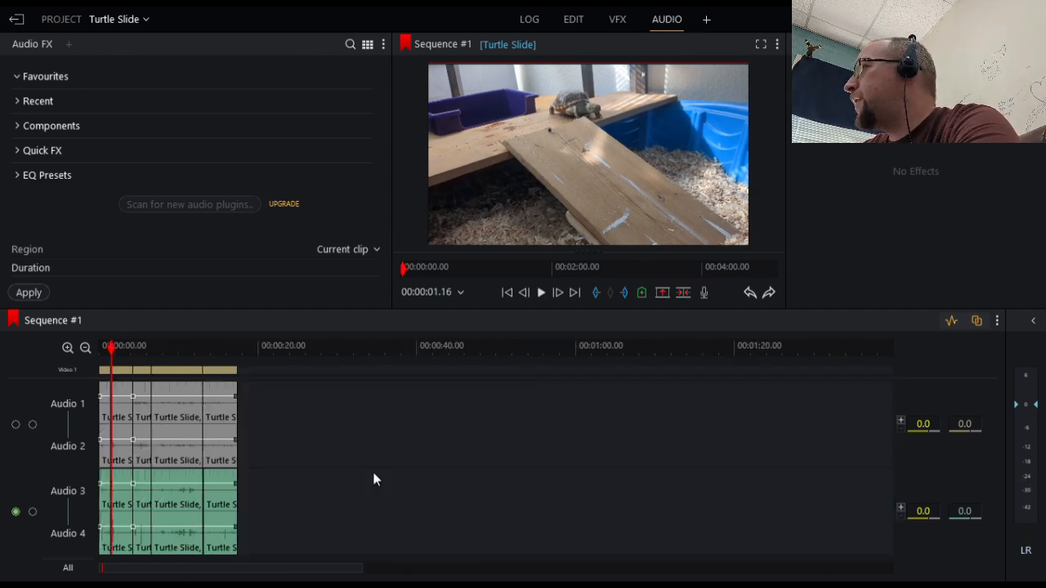
{"action": "left_click", "coordinate": [233, 349]}
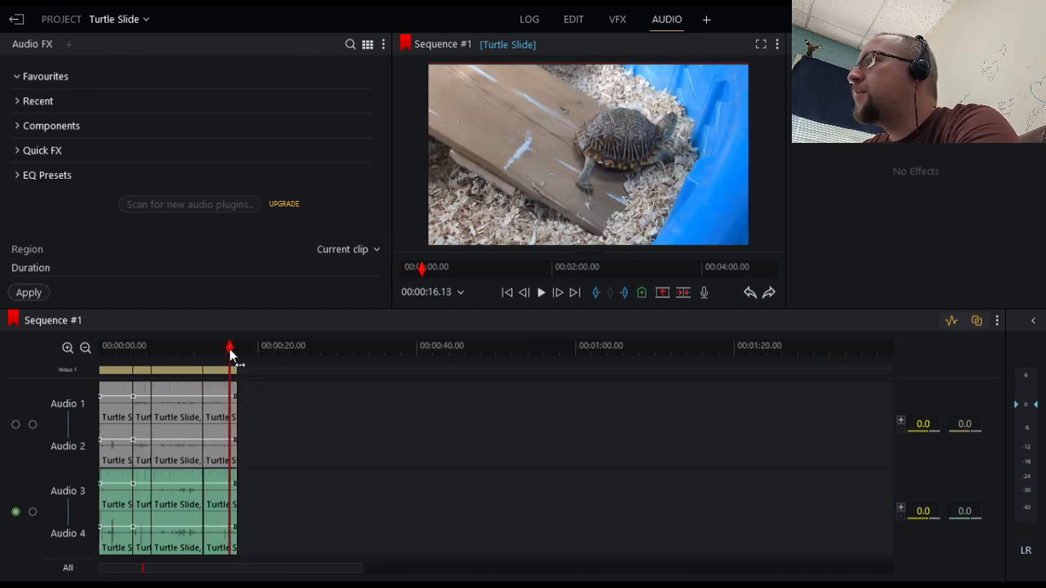
{"action": "scroll", "coordinate": [248, 489], "scroll_direction": "up", "scroll_amount": 2}
{"action": "scroll", "coordinate": [530, 497], "scroll_direction": "up", "scroll_amount": 3}
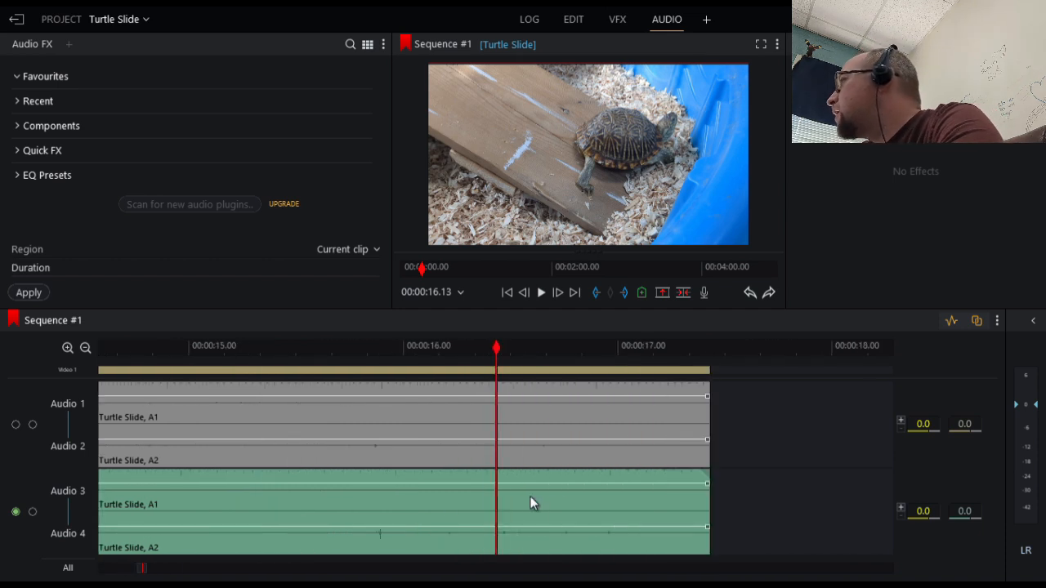
{"action": "left_click_drag", "start_coordinate": [706, 482], "coordinate": [676, 481]}
{"action": "key", "text": "space"}
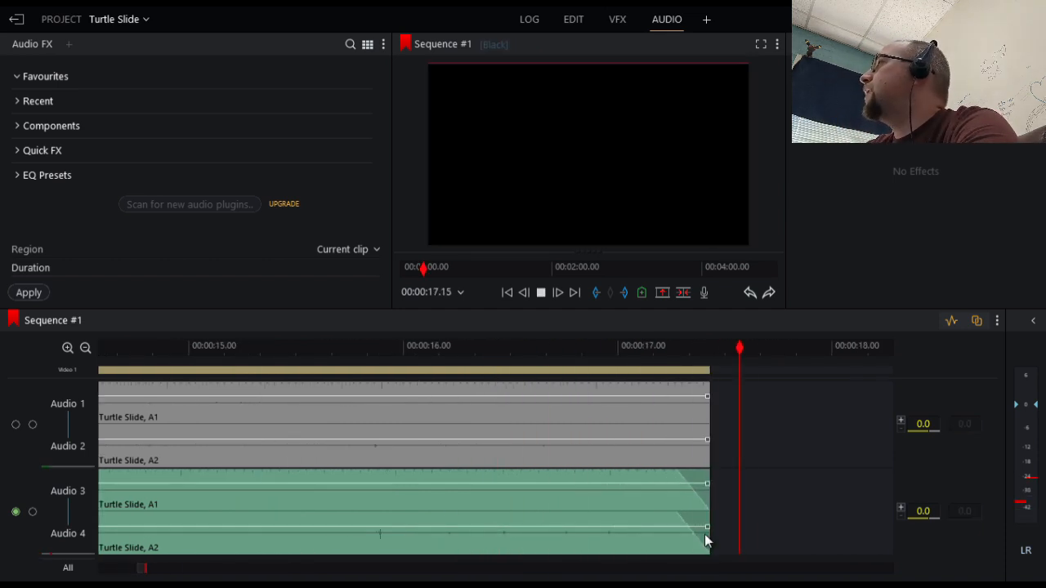
{"action": "key", "text": "space"}
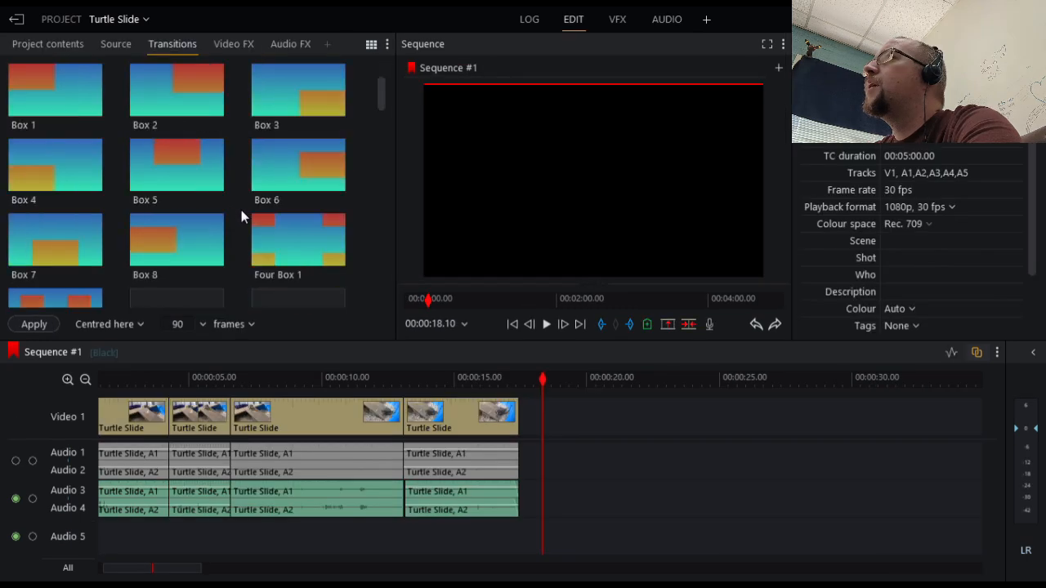
In the edit workspace, add a Dissolve transition at the end of the last video clip and preview it
{"action": "scroll", "coordinate": [241, 210], "scroll_direction": "down", "scroll_amount": 2}
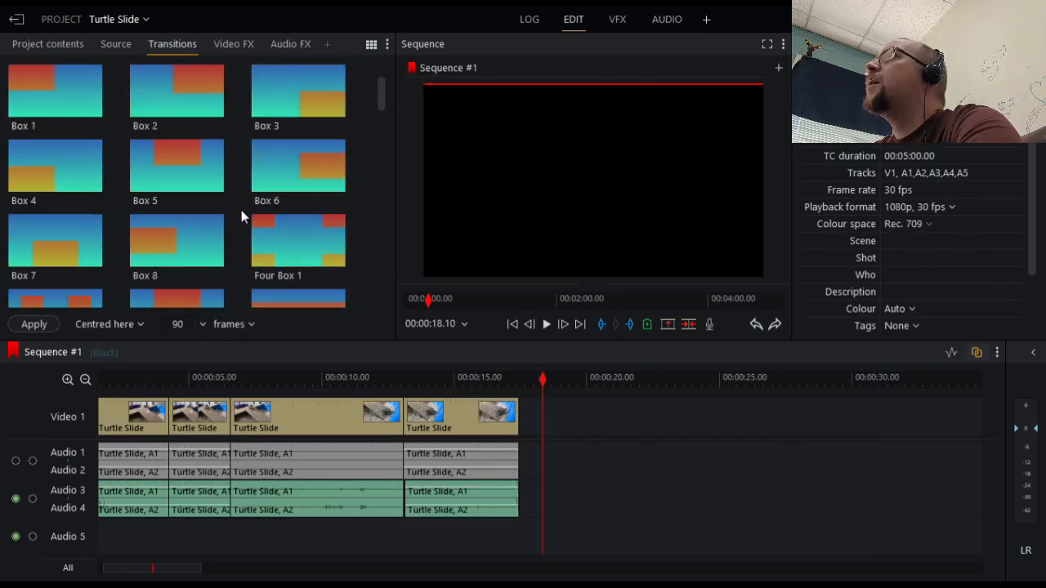
{"action": "scroll", "coordinate": [241, 210], "scroll_direction": "up", "scroll_amount": 4}
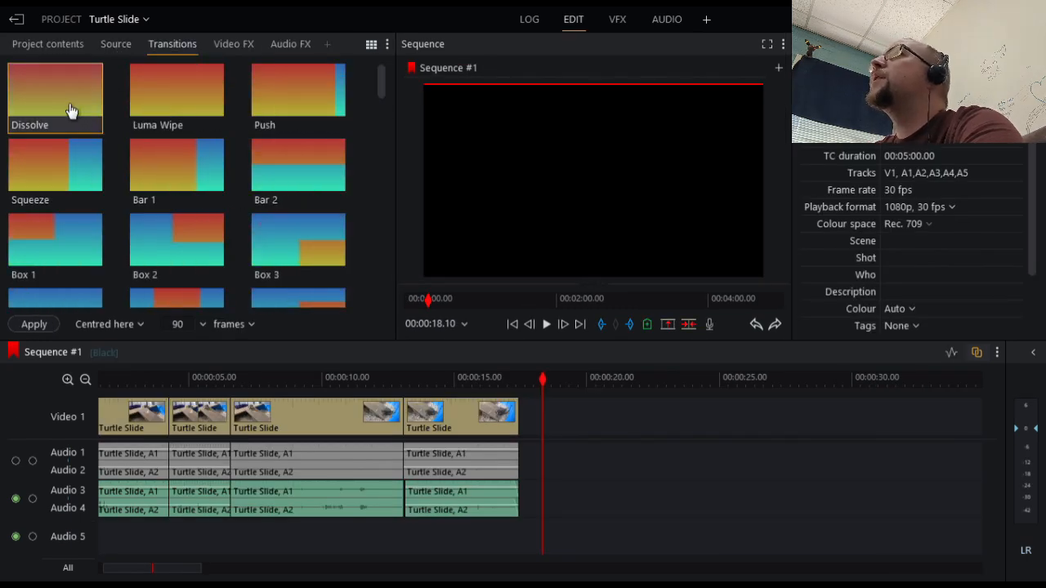
{"action": "left_click_drag", "start_coordinate": [55, 106], "coordinate": [505, 420]}
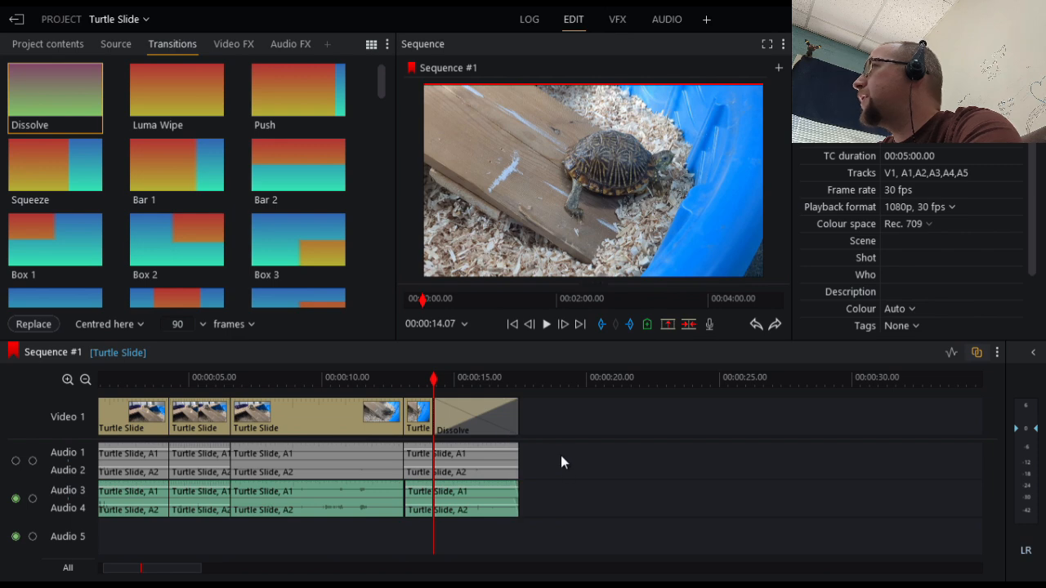
{"action": "key", "text": "space"}
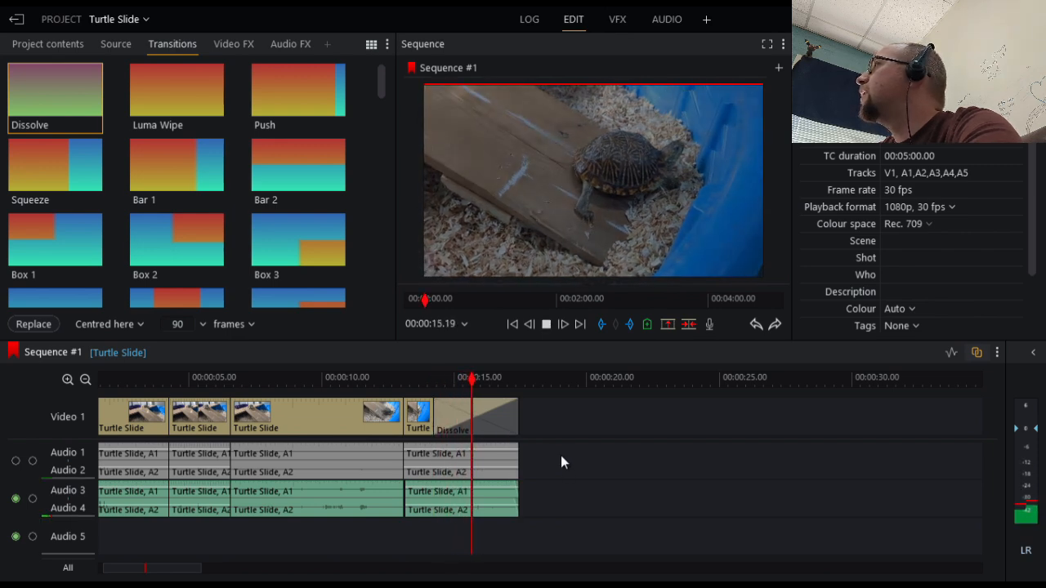
{"action": "key", "text": "space"}
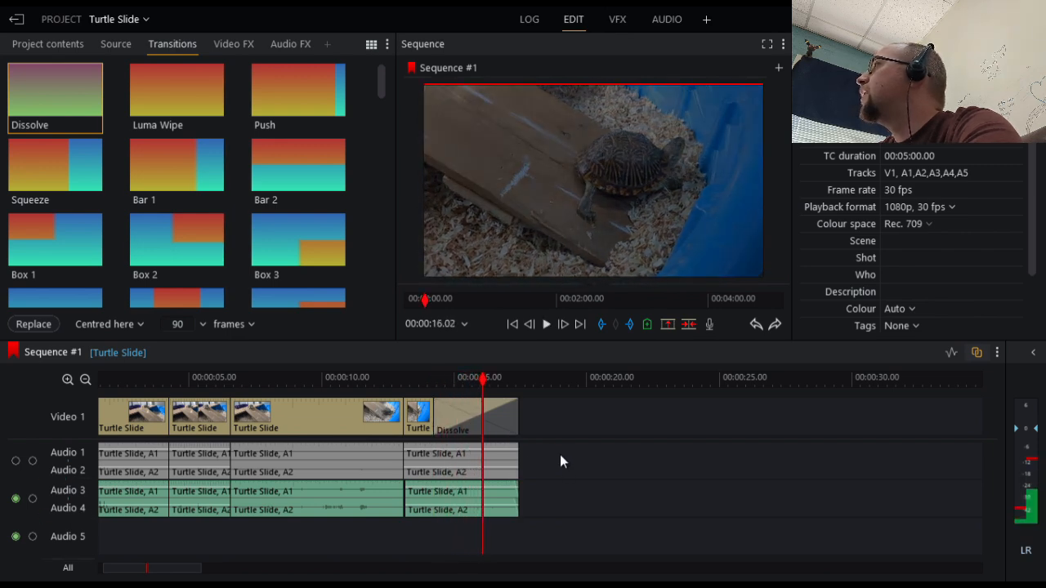
Shorten the closing Dissolve to about 1.2 seconds at the end of the video and play it back
{"action": "scroll", "coordinate": [486, 467], "scroll_direction": "up", "scroll_amount": 5}
{"action": "scroll", "coordinate": [495, 459], "scroll_direction": "down", "scroll_amount": 4}
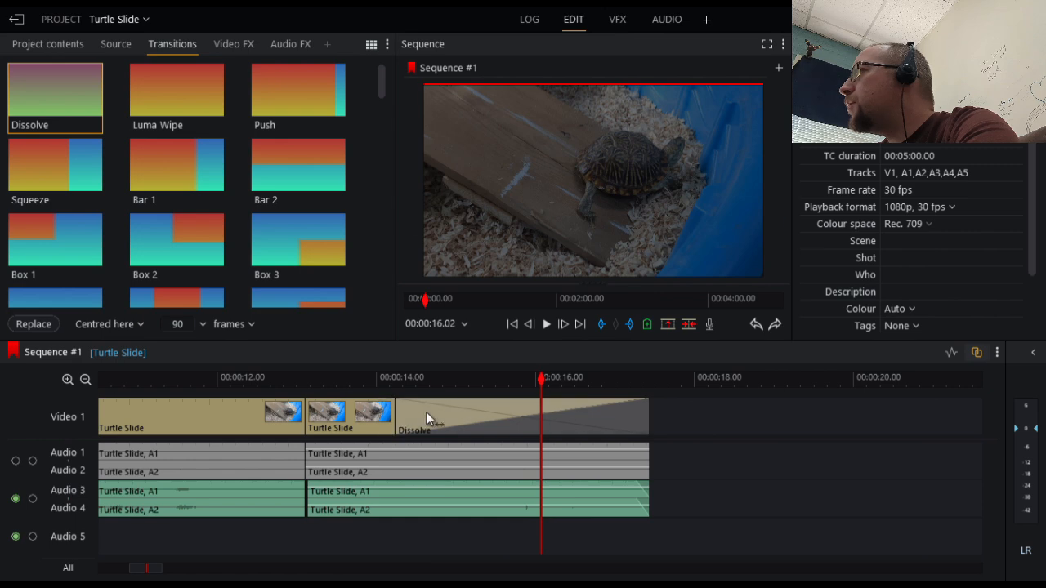
{"action": "left_click_drag", "start_coordinate": [426, 412], "coordinate": [792, 409]}
{"action": "key", "text": "ctrl+z"}
{"action": "left_click", "coordinate": [490, 419]}
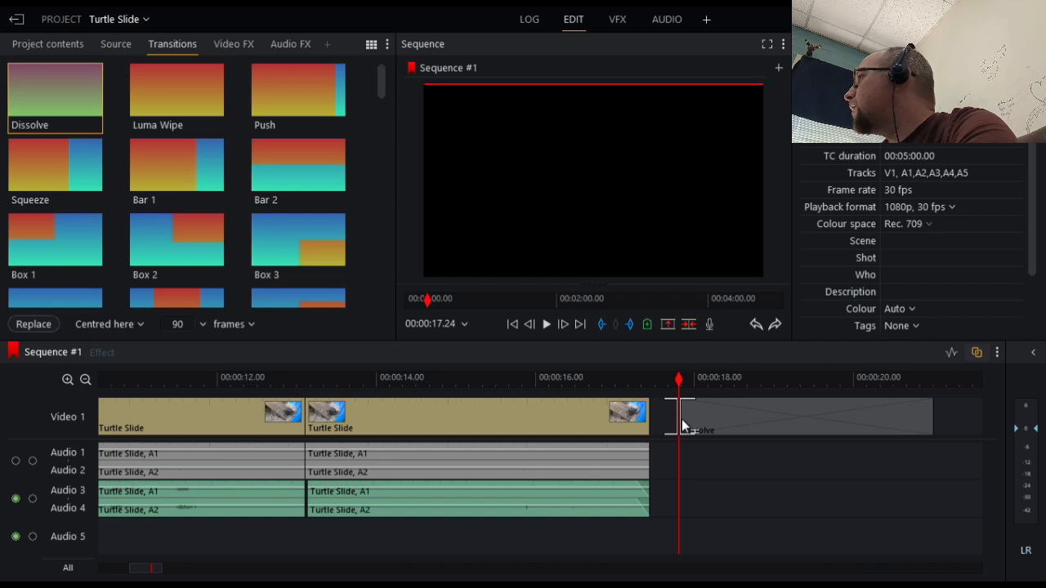
{"action": "left_click_drag", "start_coordinate": [681, 419], "coordinate": [591, 410]}
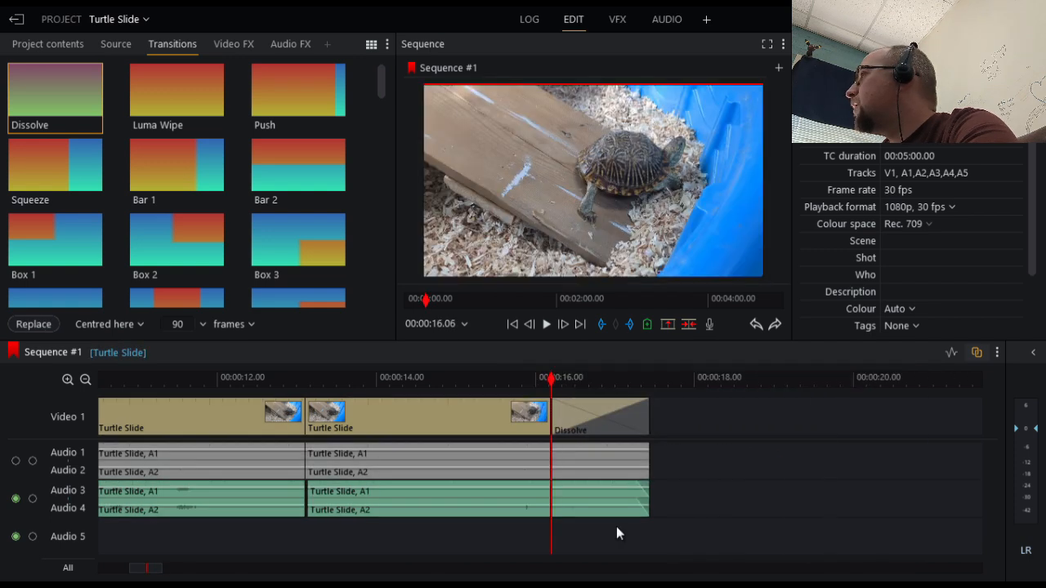
{"action": "key", "text": "space"}
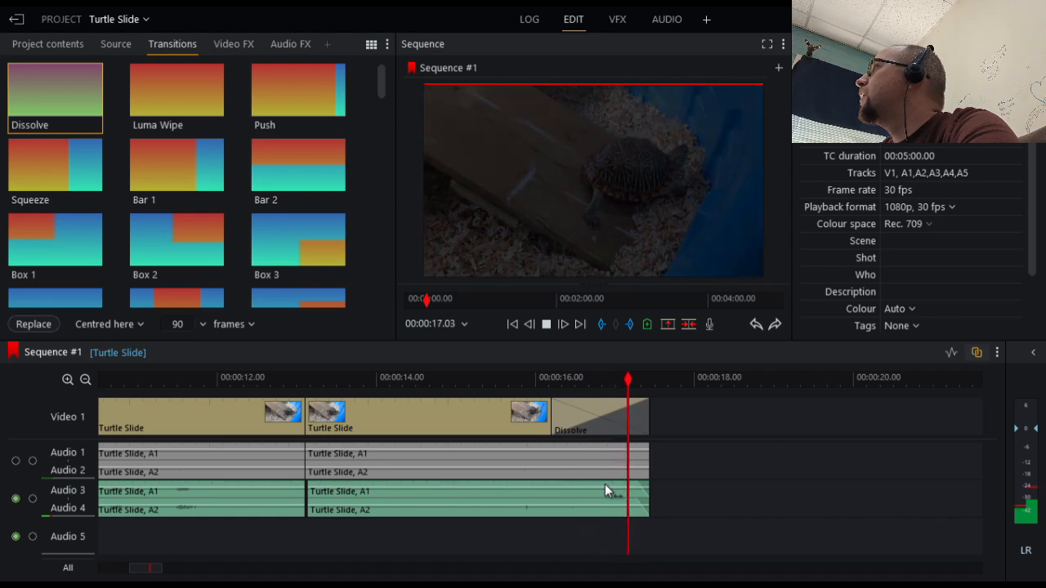
{"action": "key", "text": "space"}
Add the Titles effect over the closing Dissolve on the video track
{"action": "left_click_drag", "start_coordinate": [382, 387], "coordinate": [250, 526]}
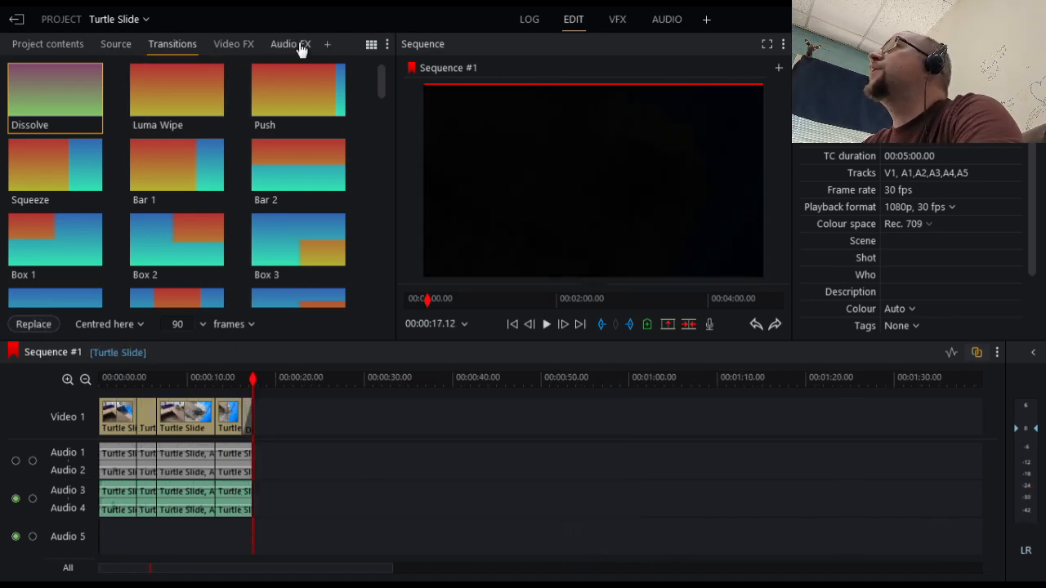
{"action": "left_click", "coordinate": [244, 45]}
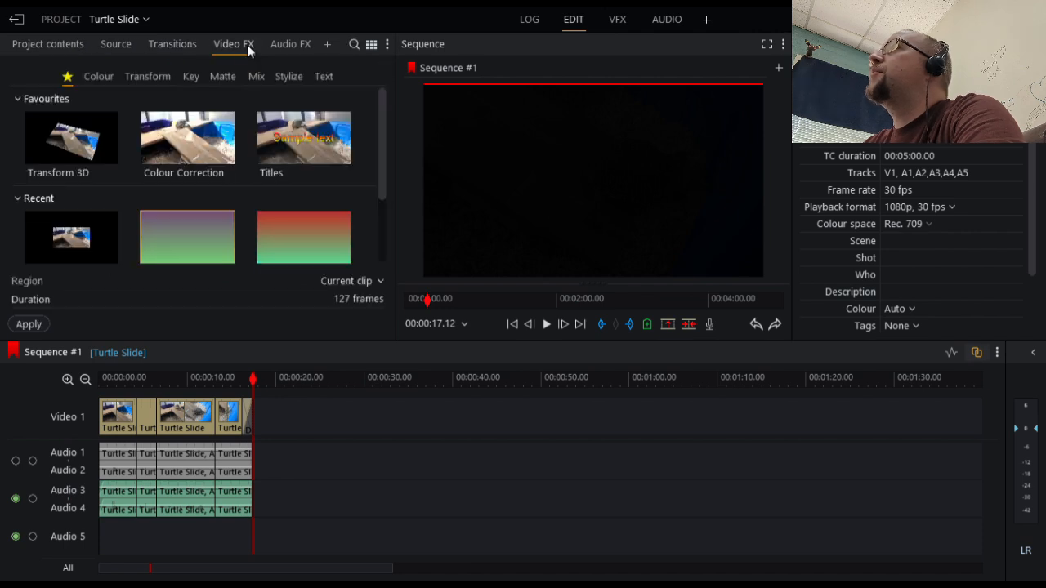
{"action": "left_click_drag", "start_coordinate": [320, 135], "coordinate": [245, 409]}
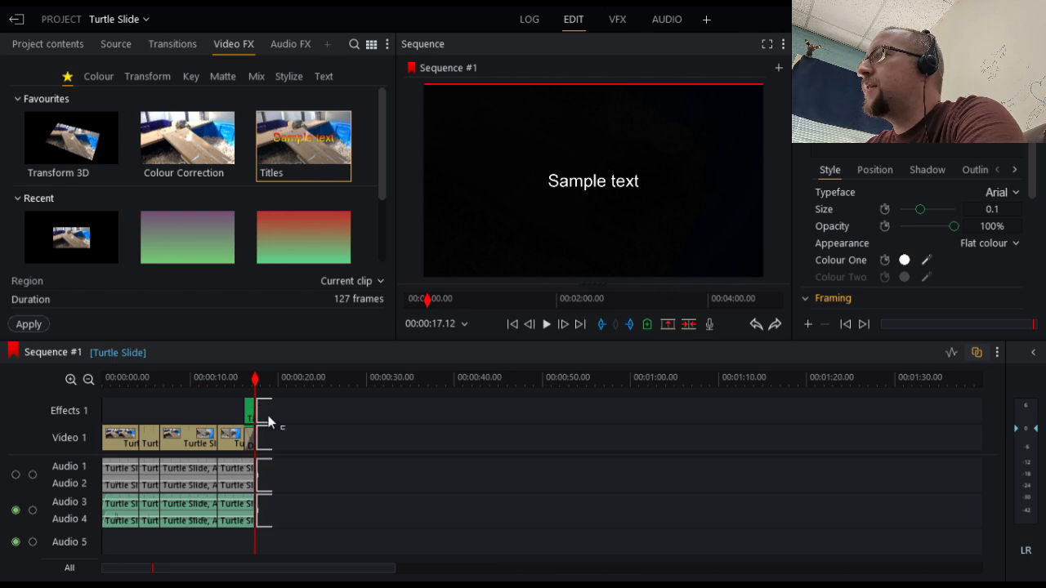
Adjust the Titles segment to run from about 00:00:14.06 to the end of the video, and preview it
{"action": "scroll", "coordinate": [270, 421], "scroll_direction": "up", "scroll_amount": 3}
{"action": "left_click_drag", "start_coordinate": [531, 416], "coordinate": [475, 415]}
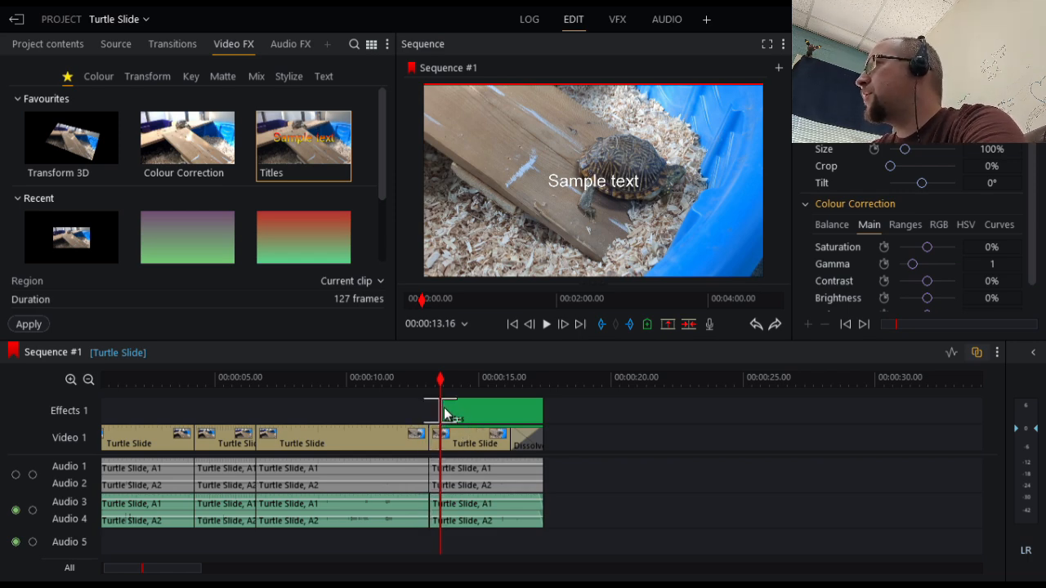
{"action": "left_click_drag", "start_coordinate": [442, 414], "coordinate": [466, 408]}
{"action": "left_click_drag", "start_coordinate": [545, 414], "coordinate": [572, 426]}
{"action": "mouse_move", "coordinate": [483, 412]}
{"action": "left_mouse_down"}
{"action": "mouse_move", "coordinate": [620, 417]}
{"action": "mouse_move", "coordinate": [497, 418]}
{"action": "left_mouse_up"}
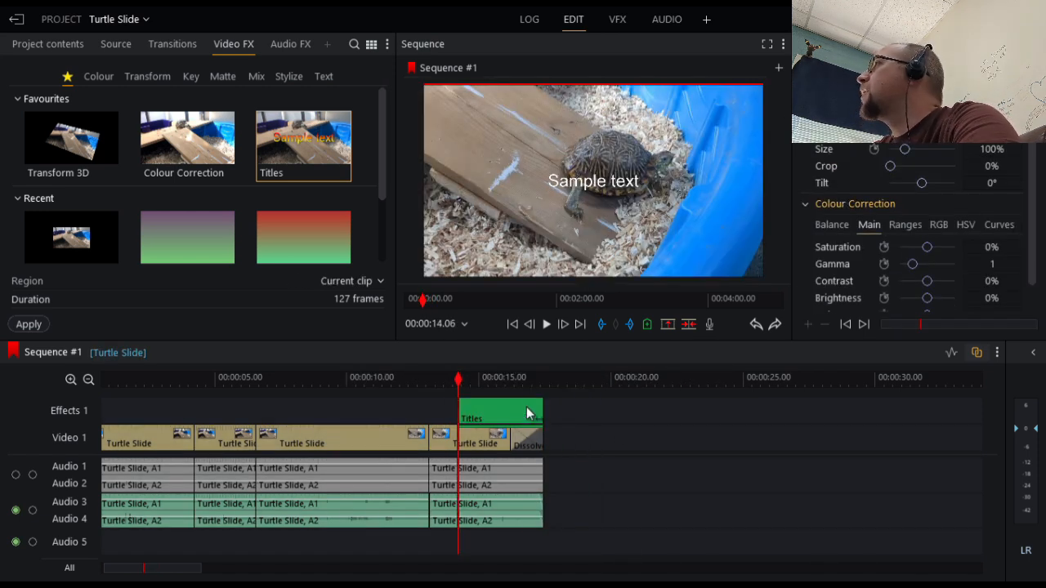
{"action": "key", "text": "space"}
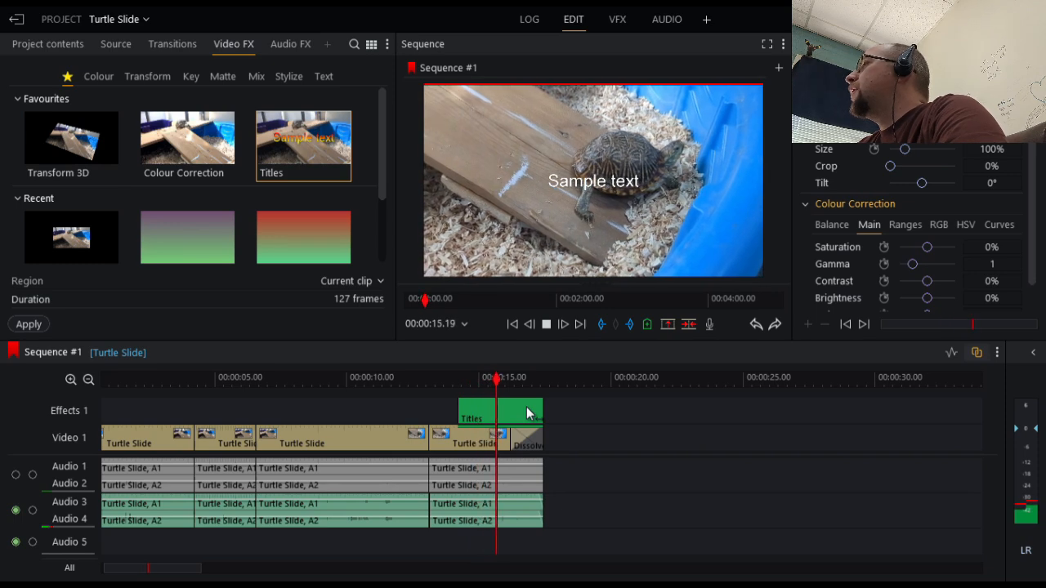
{"action": "key", "text": "space"}
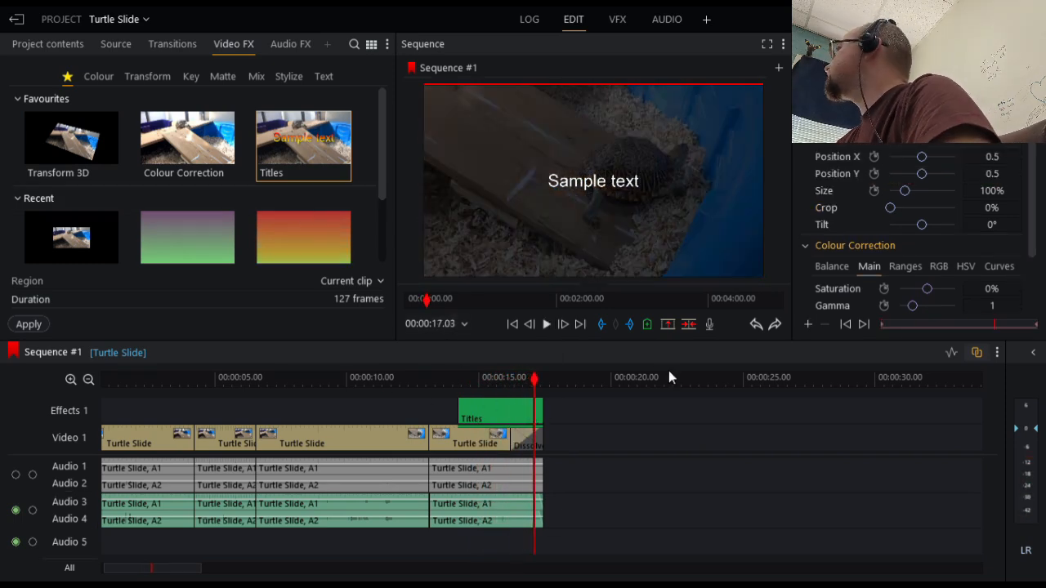
Give the "And he stuck the landing" title a Sheen appearance
{"action": "left_click", "coordinate": [500, 377]}
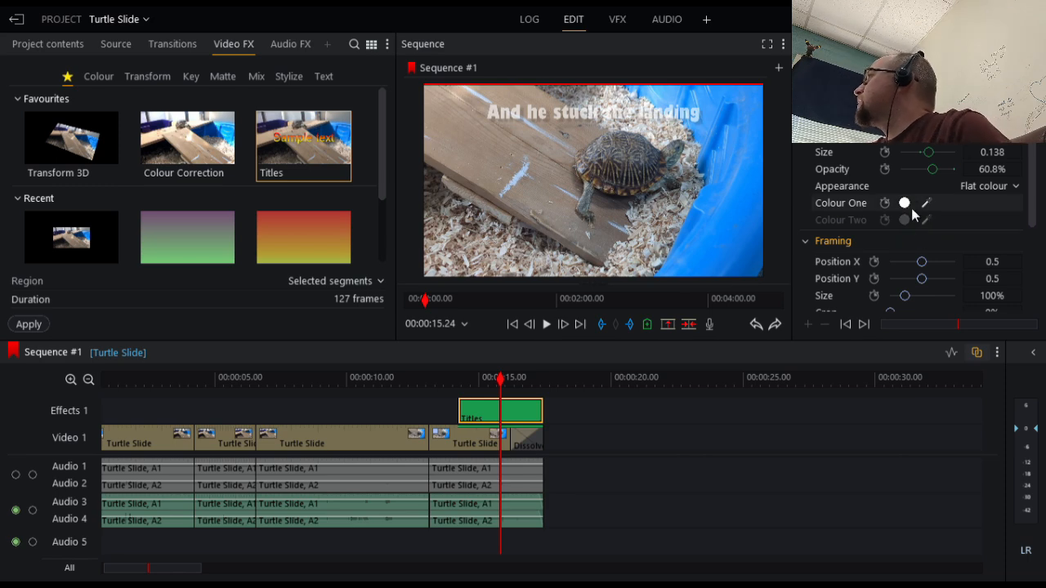
{"action": "left_click", "coordinate": [995, 188]}
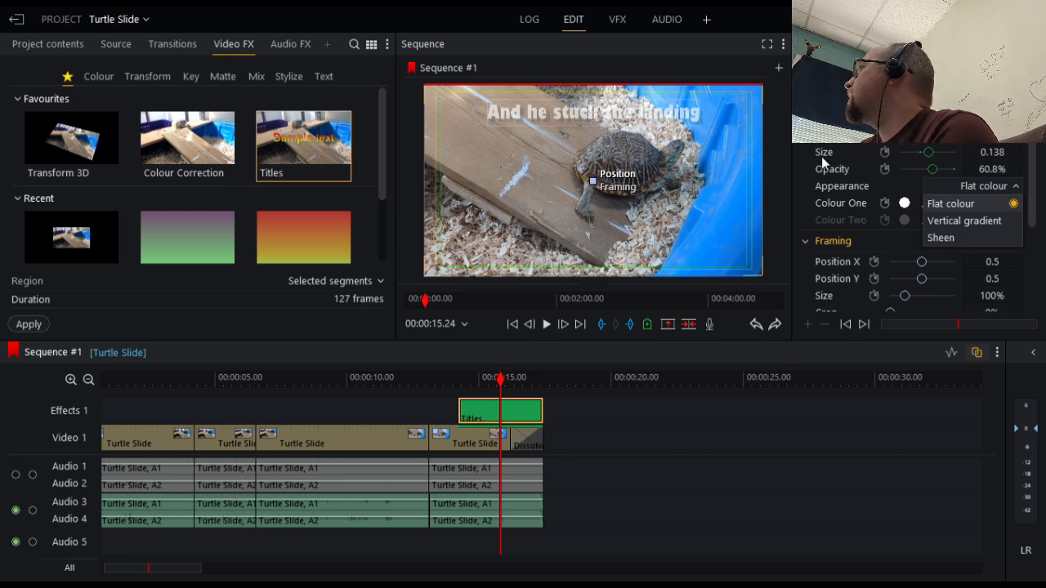
{"action": "left_click", "coordinate": [951, 238]}
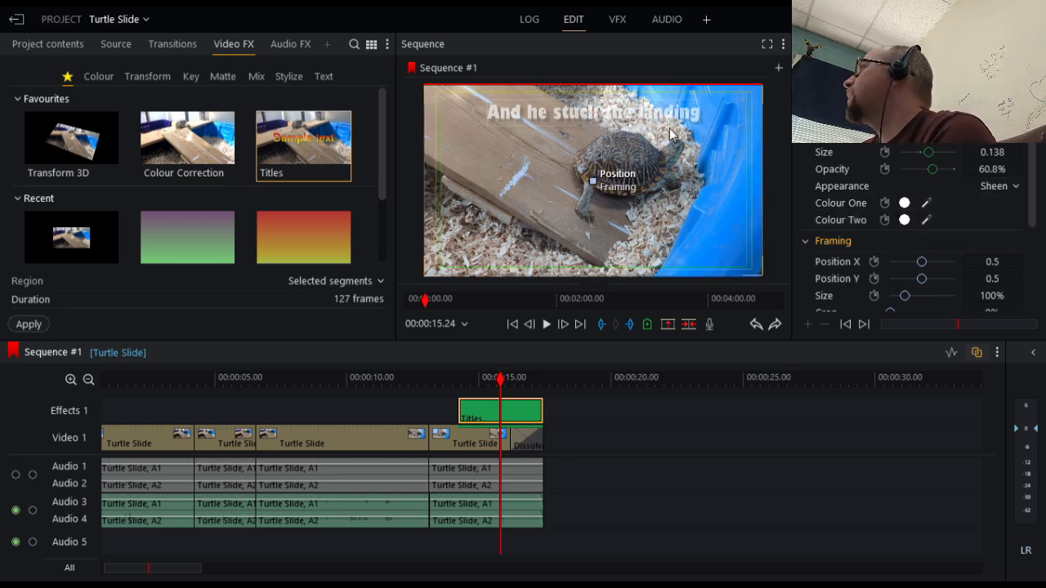
Set the title's Colour One to red FF1E33 and Colour Two to yellow-green E8FF4C
{"action": "left_click", "coordinate": [905, 202]}
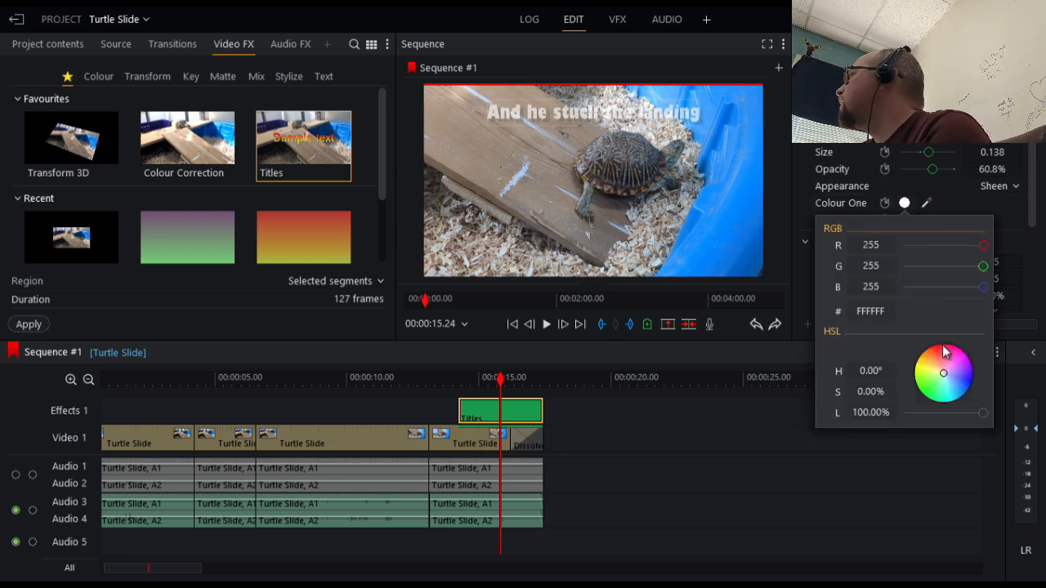
{"action": "left_click_drag", "start_coordinate": [943, 366], "coordinate": [941, 350]}
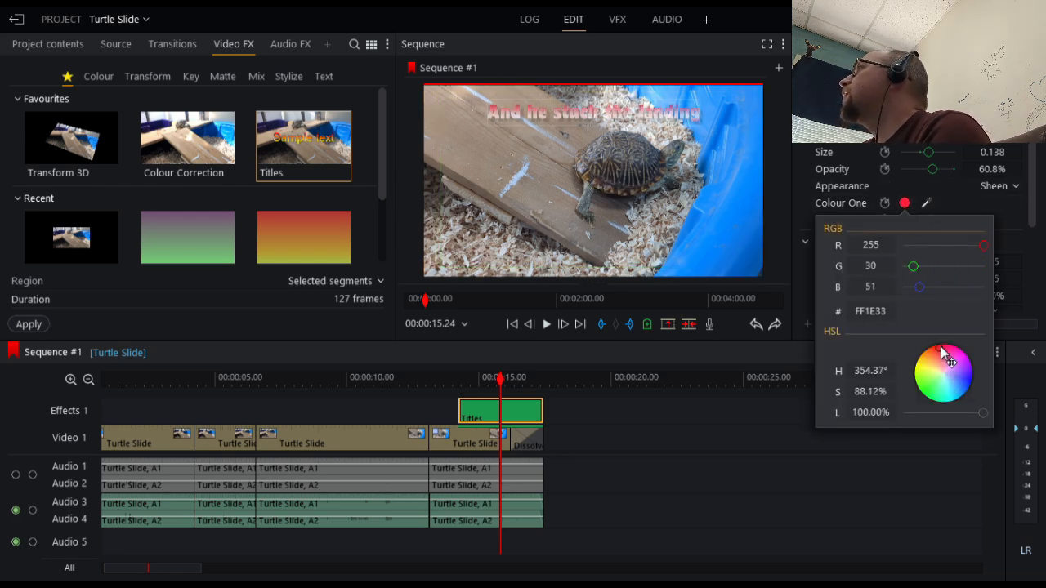
{"action": "left_click", "coordinate": [1023, 231]}
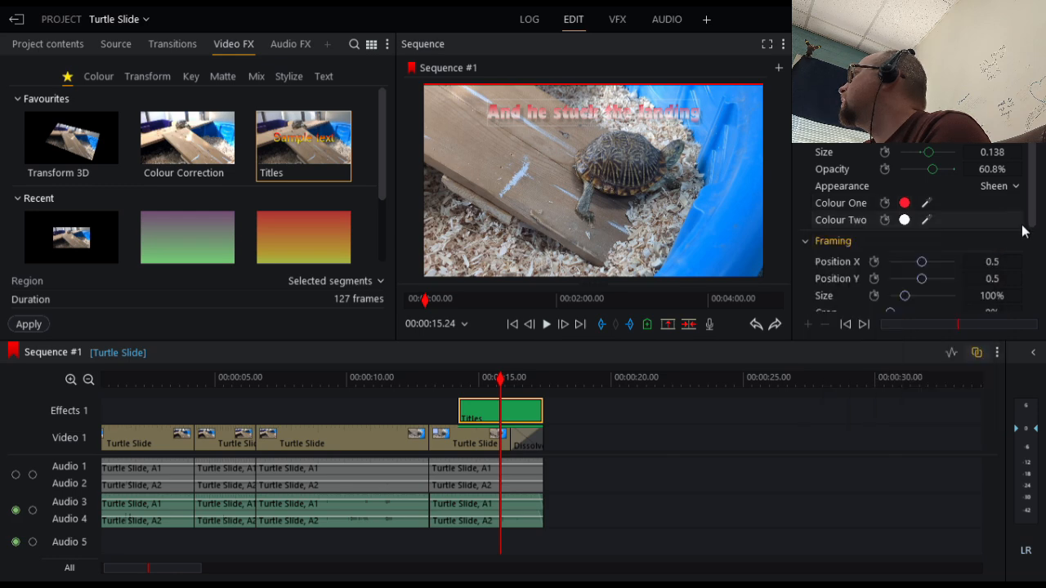
{"action": "left_click", "coordinate": [904, 220]}
{"action": "left_click_drag", "start_coordinate": [945, 393], "coordinate": [922, 388]}
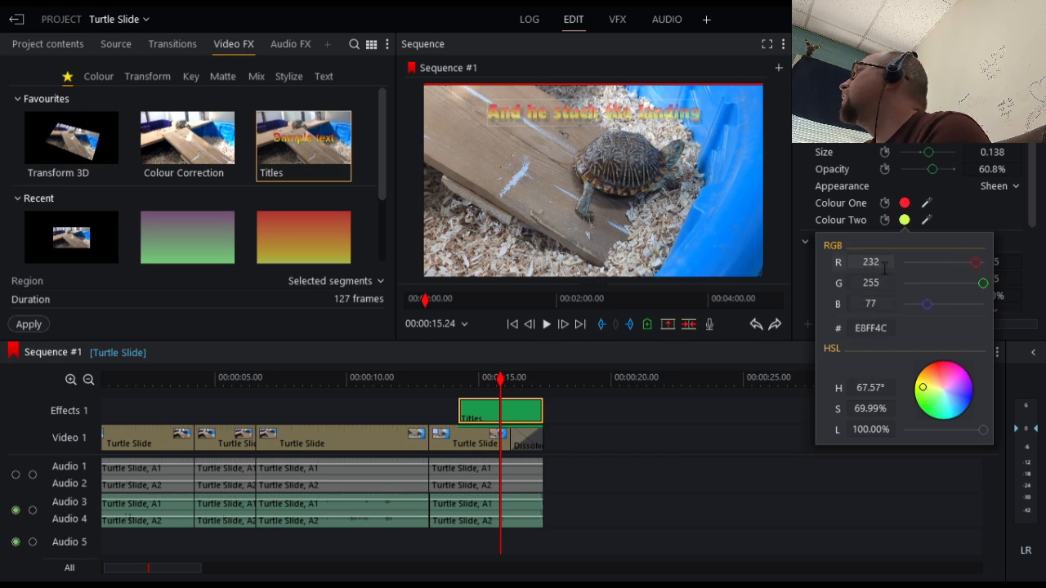
{"action": "left_click", "coordinate": [717, 433]}
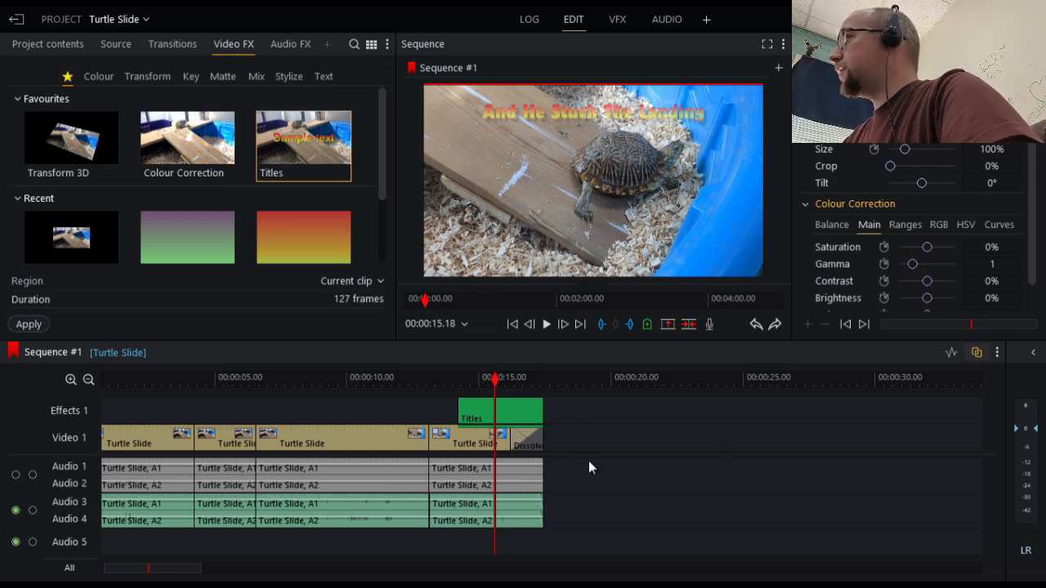
Preview the ending, extend the Titles segment past the end of the video to about 18 seconds, and play it again
{"action": "scroll", "coordinate": [588, 461], "scroll_direction": "down", "scroll_amount": 3}
{"action": "scroll", "coordinate": [510, 457], "scroll_direction": "up", "scroll_amount": 3}
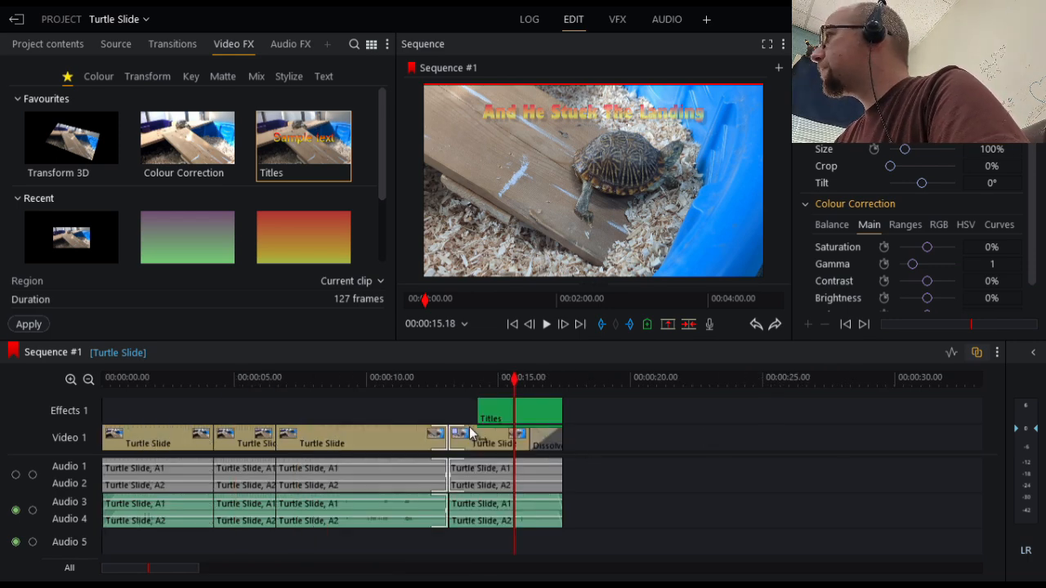
{"action": "key", "text": "space"}
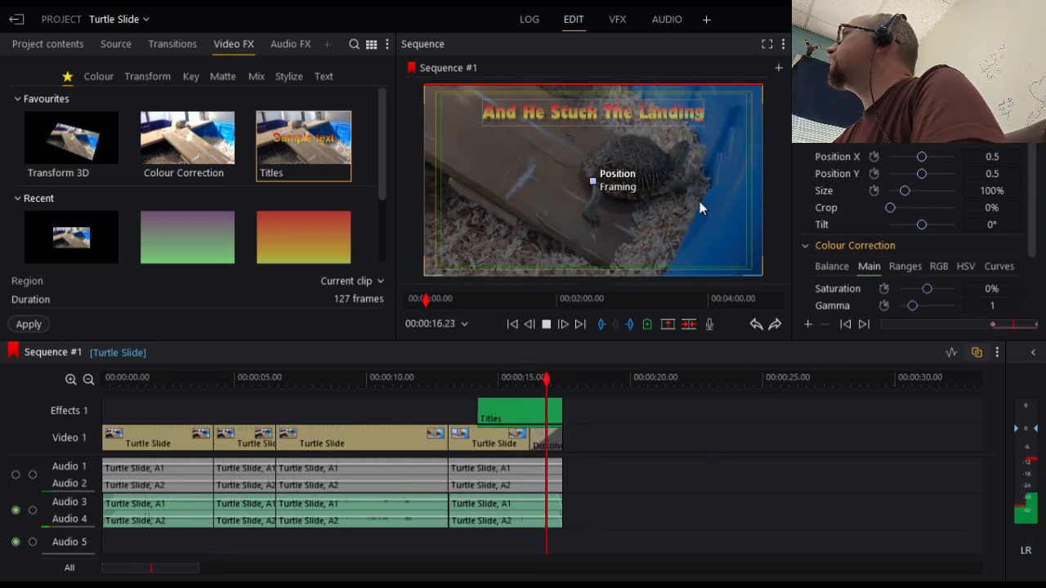
{"action": "left_click", "coordinate": [543, 378]}
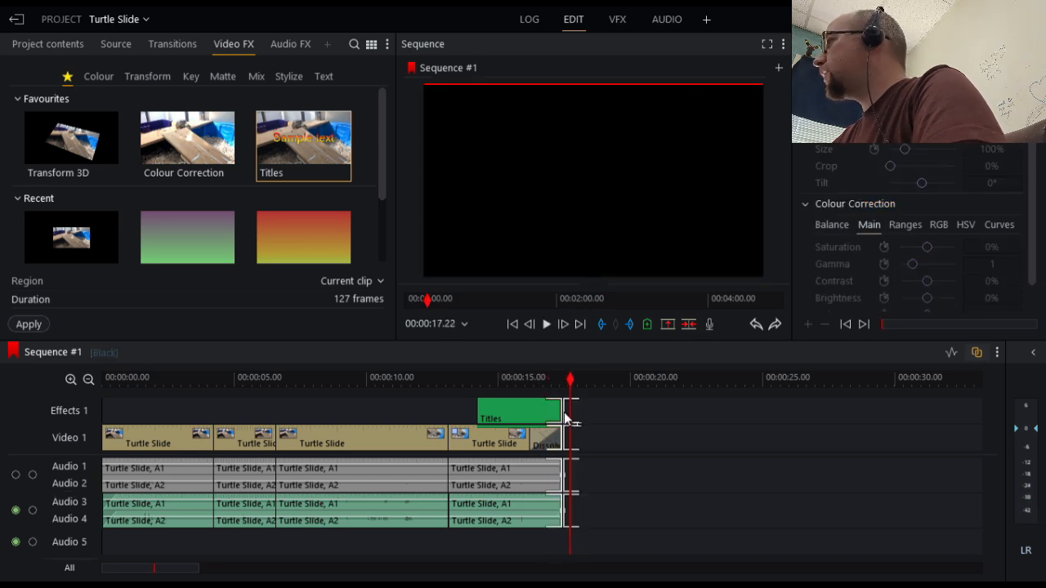
{"action": "mouse_move", "coordinate": [548, 418]}
{"action": "left_mouse_down"}
{"action": "mouse_move", "coordinate": [614, 414]}
{"action": "mouse_move", "coordinate": [533, 406]}
{"action": "left_mouse_up"}
{"action": "key", "text": "space"}
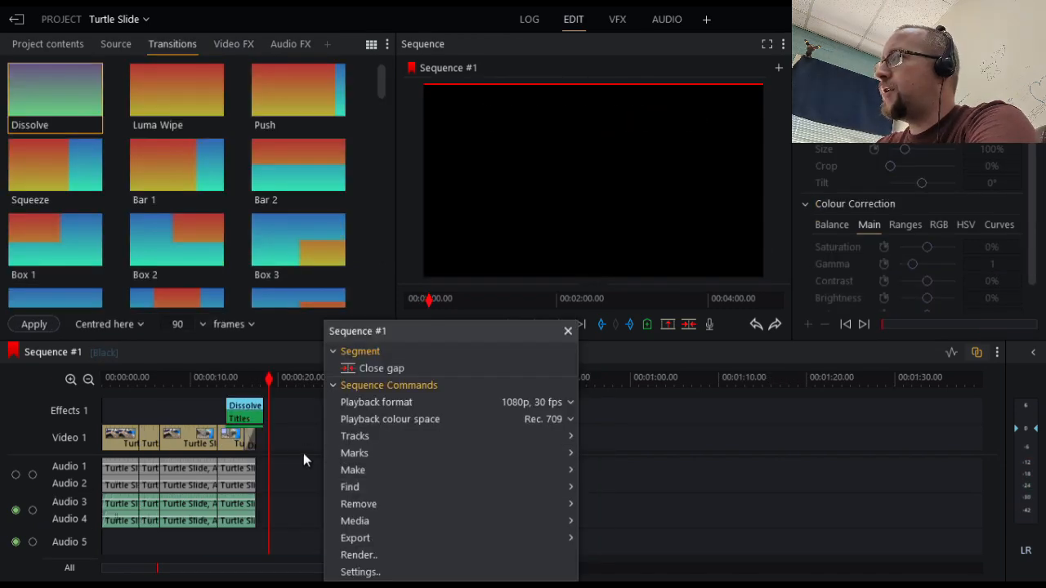
Open the MP4 (H.264/AV1) export settings for Sequence #1
{"action": "right_click", "coordinate": [271, 500]}
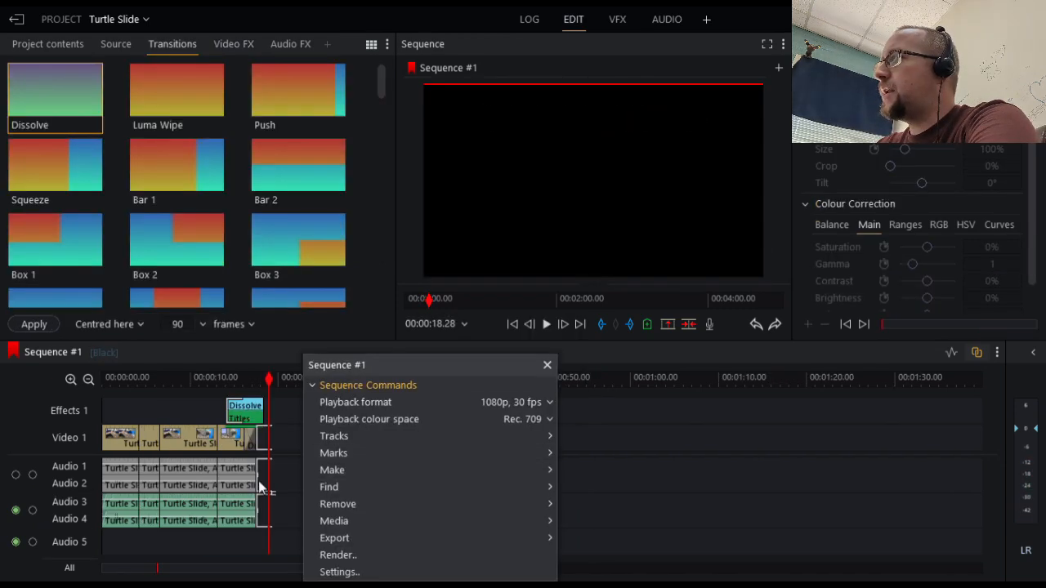
{"action": "right_click", "coordinate": [658, 464]}
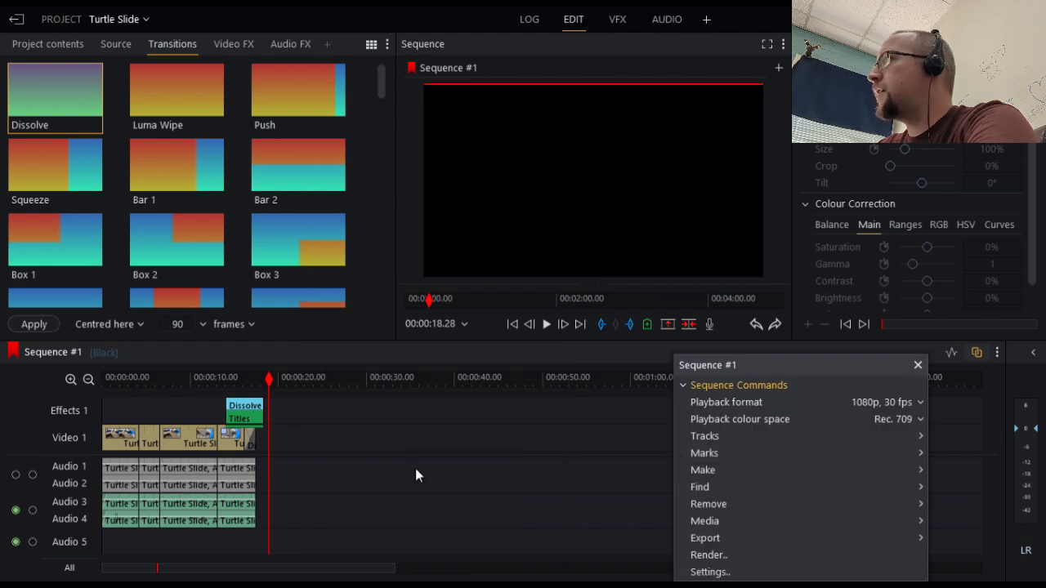
{"action": "right_click", "coordinate": [370, 451]}
{"action": "mouse_move", "coordinate": [482, 550]}
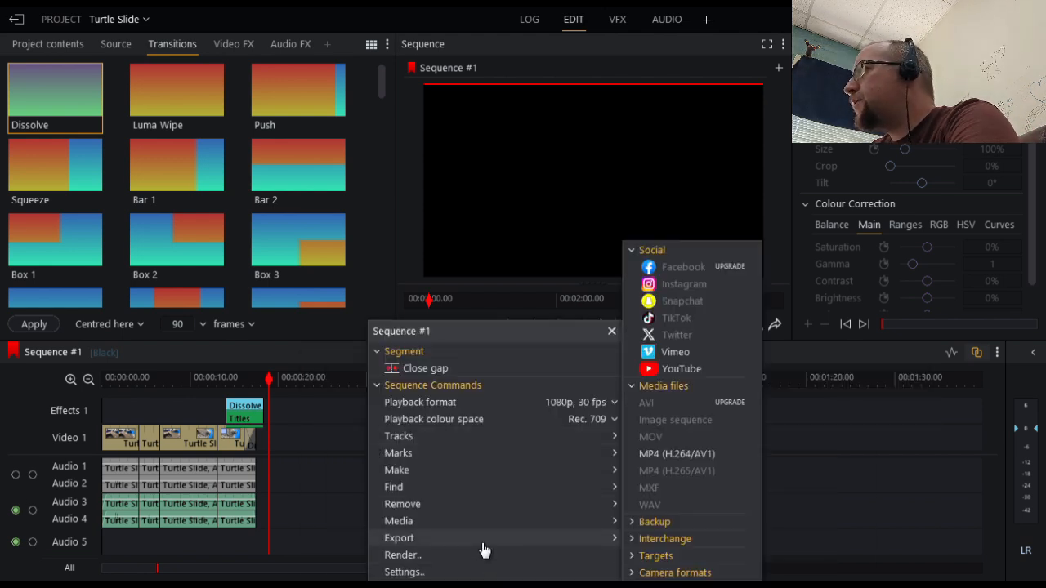
{"action": "left_click", "coordinate": [675, 454]}
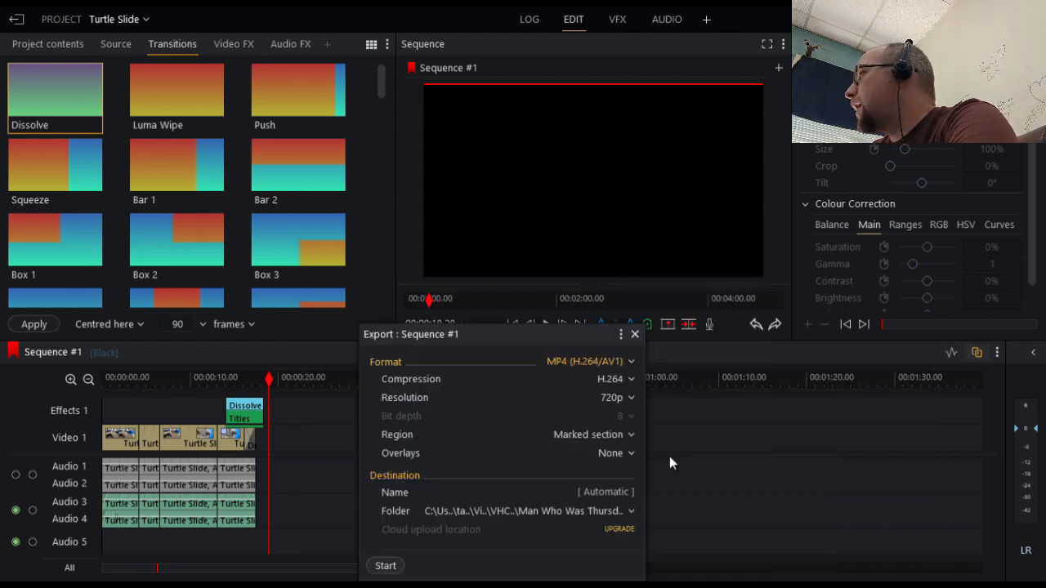
Export the sequence as "Turtle slide Finished" with the region set to Ignore leading/trailing black, and close the export windows
{"action": "left_click", "coordinate": [616, 442]}
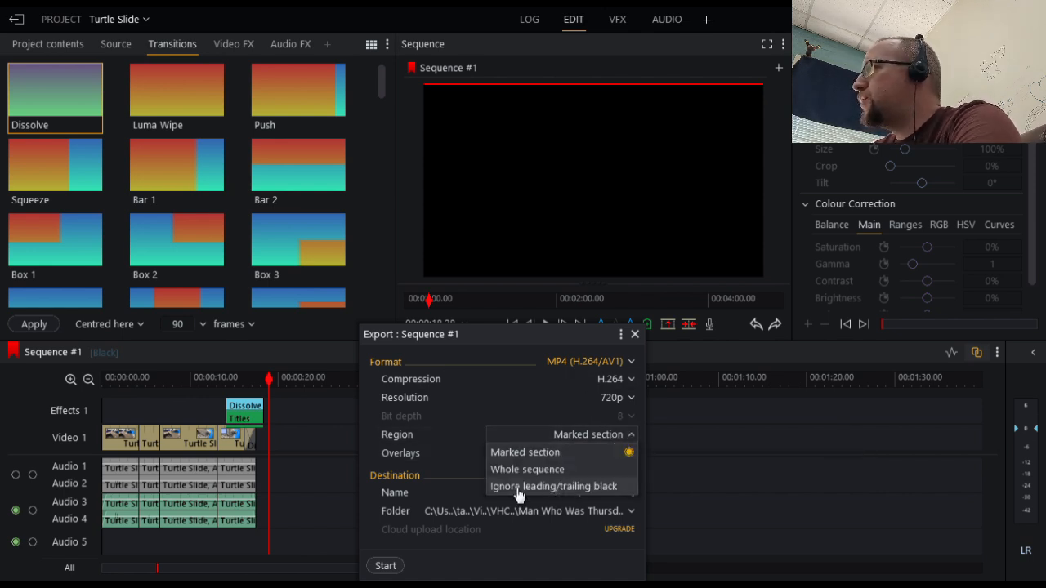
{"action": "left_click", "coordinate": [586, 487]}
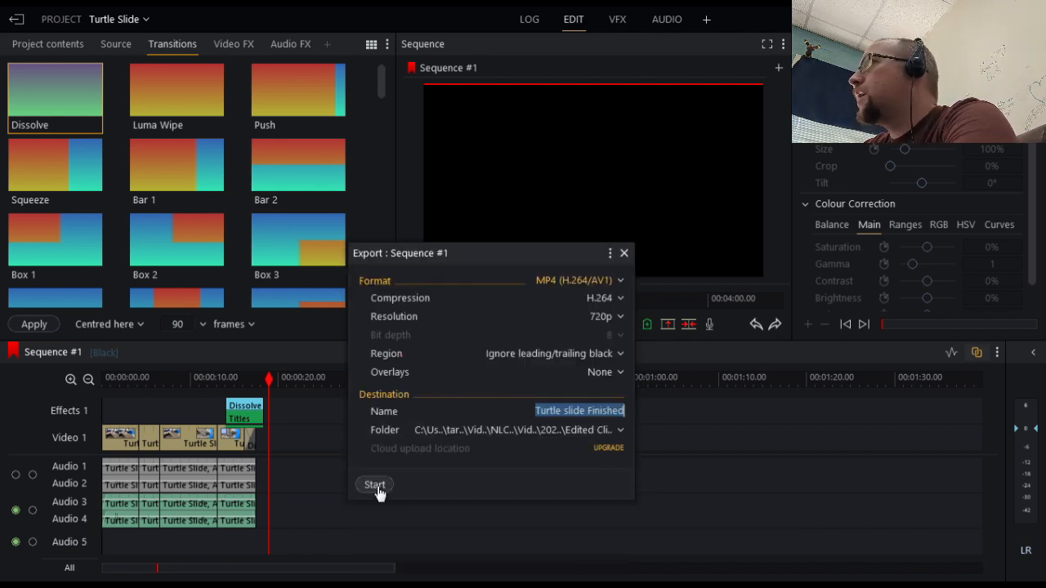
{"action": "left_click", "coordinate": [375, 486]}
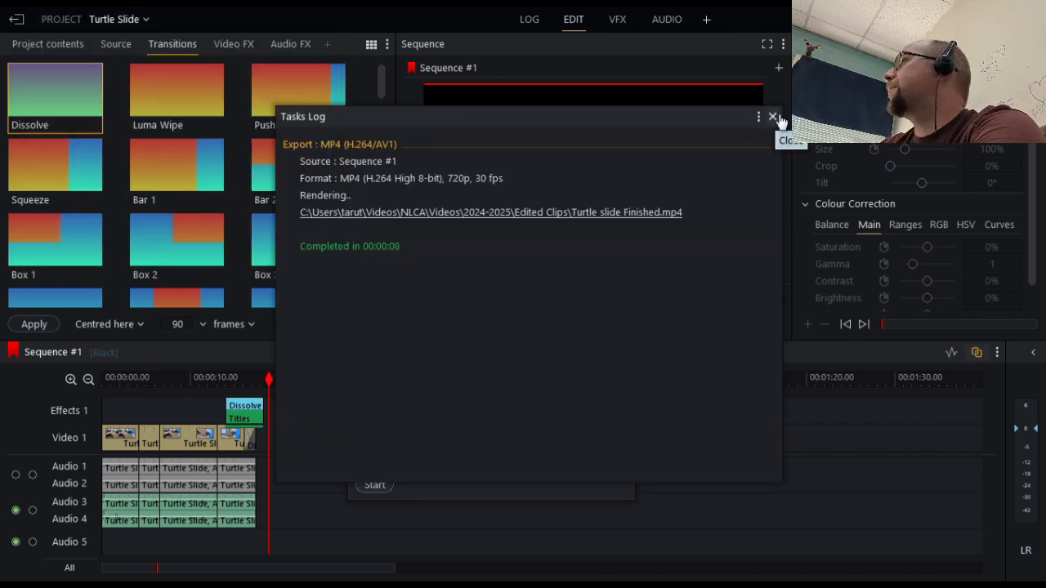
{"action": "left_click", "coordinate": [772, 117]}
{"action": "left_click", "coordinate": [625, 253]}
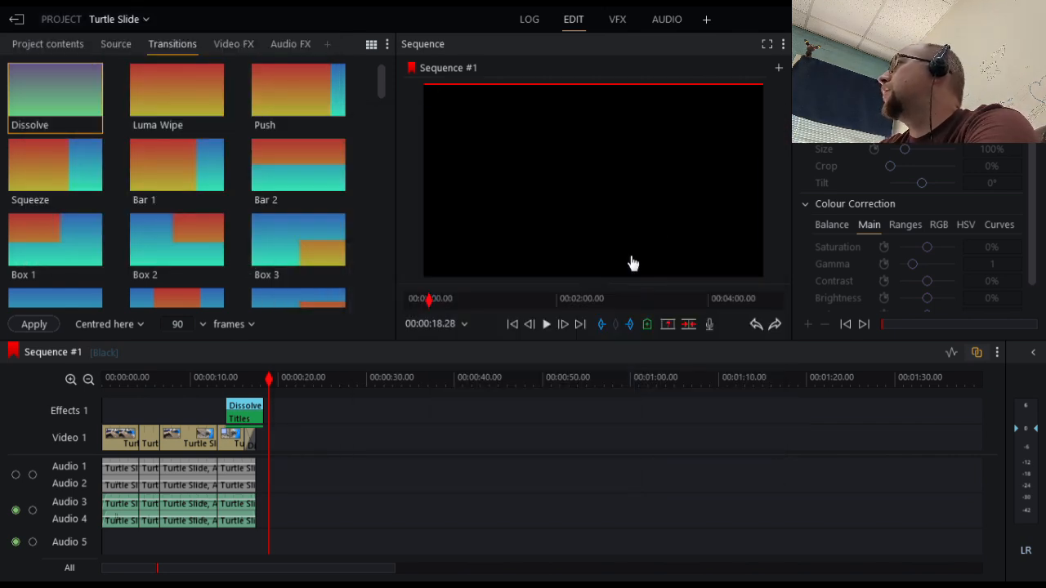